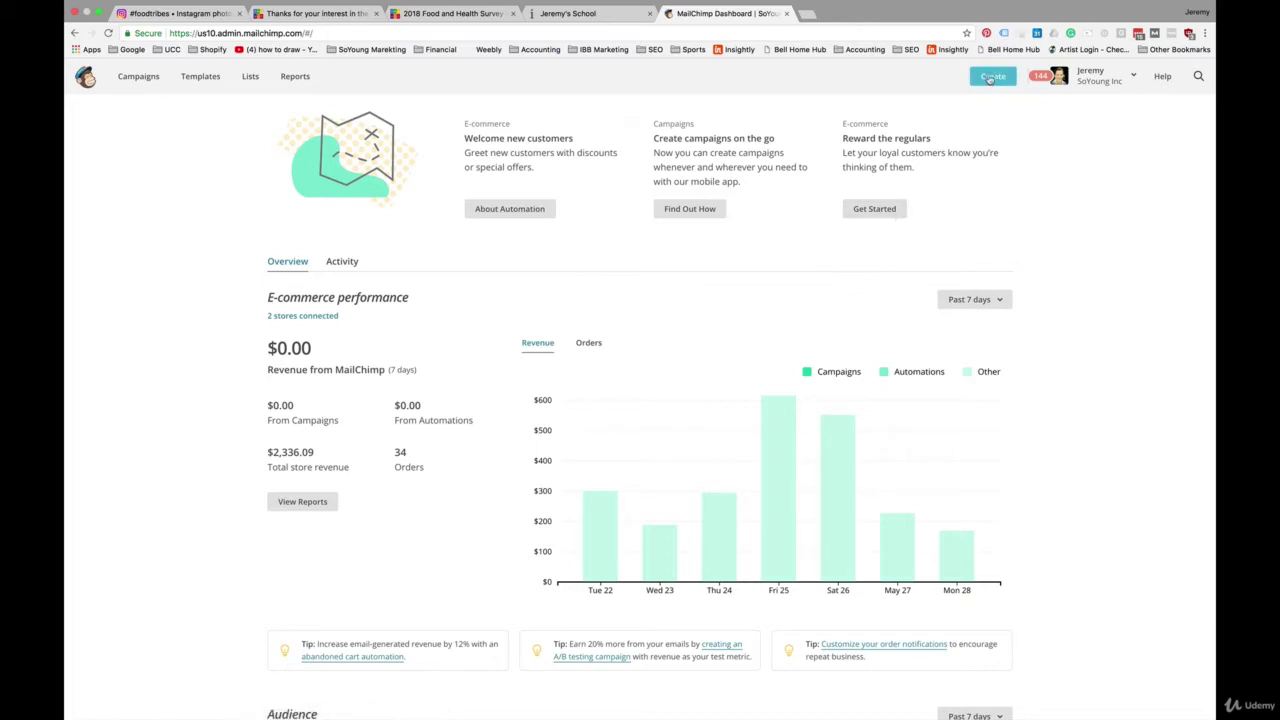
Start a new A/B test email campaign named 'Mother's Day Bundles'.
{"action": "left_click", "coordinate": [990, 78]}
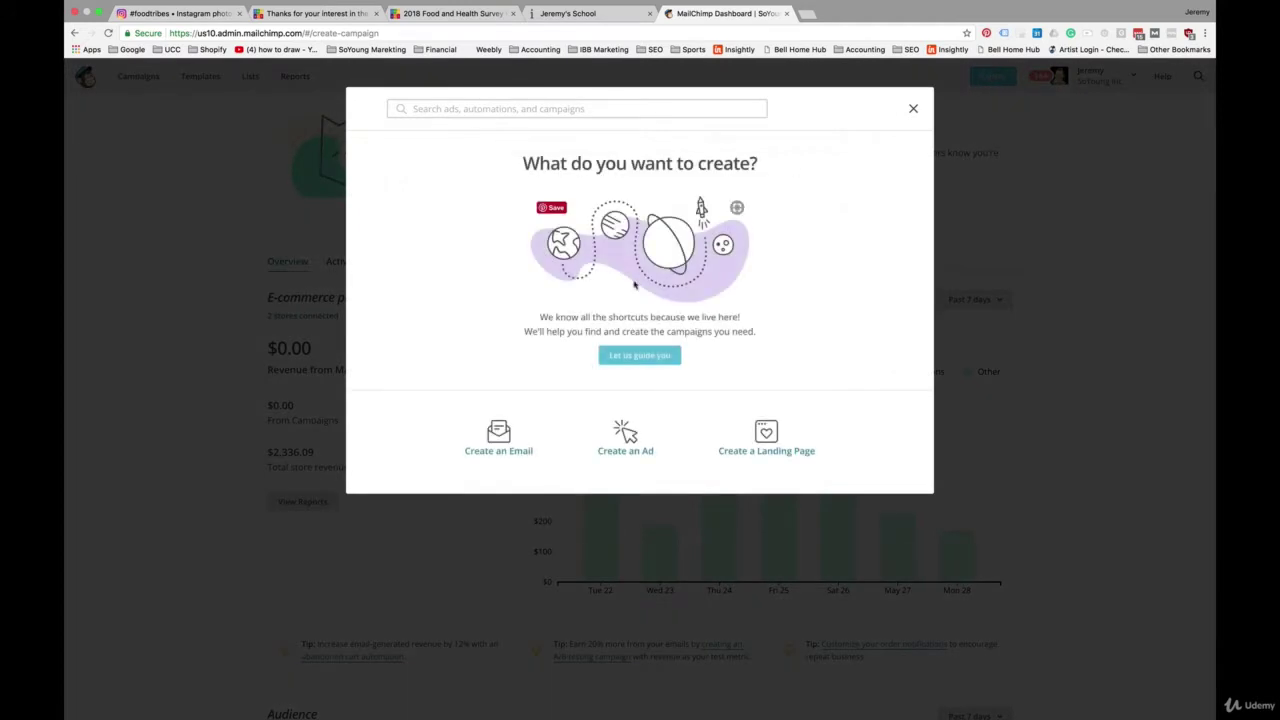
{"action": "left_click", "coordinate": [503, 446]}
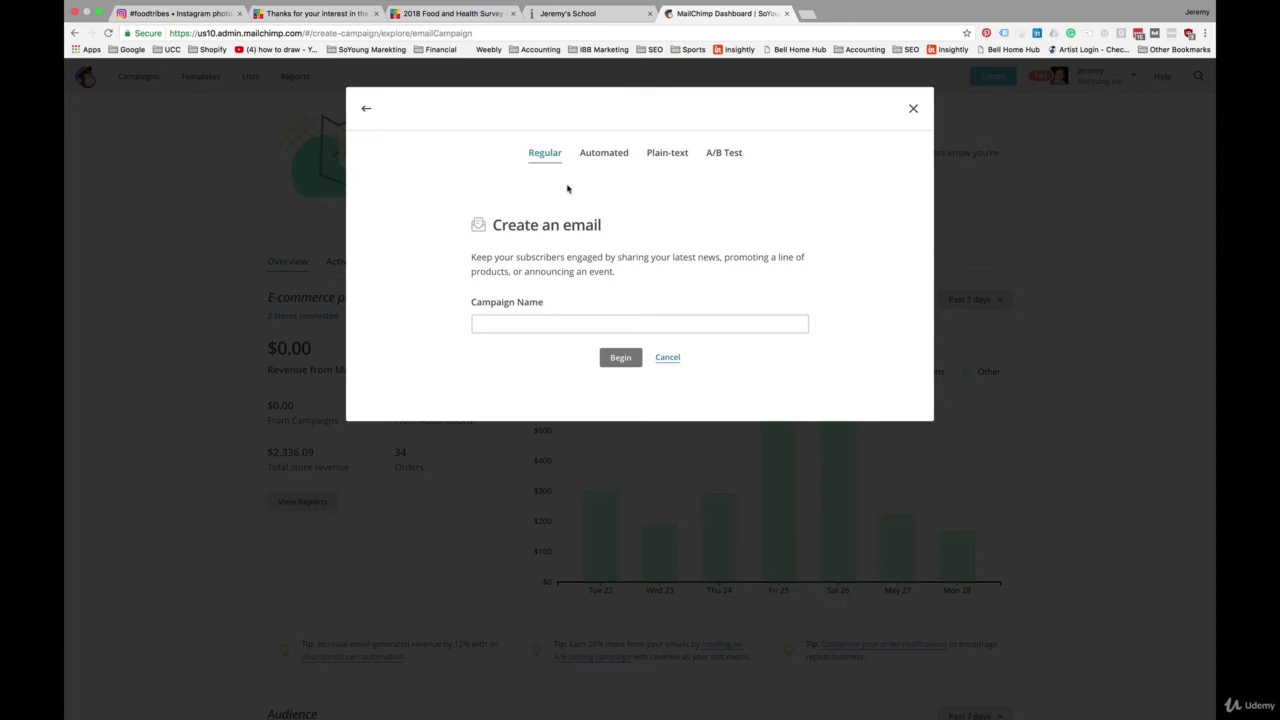
{"action": "left_click", "coordinate": [720, 160]}
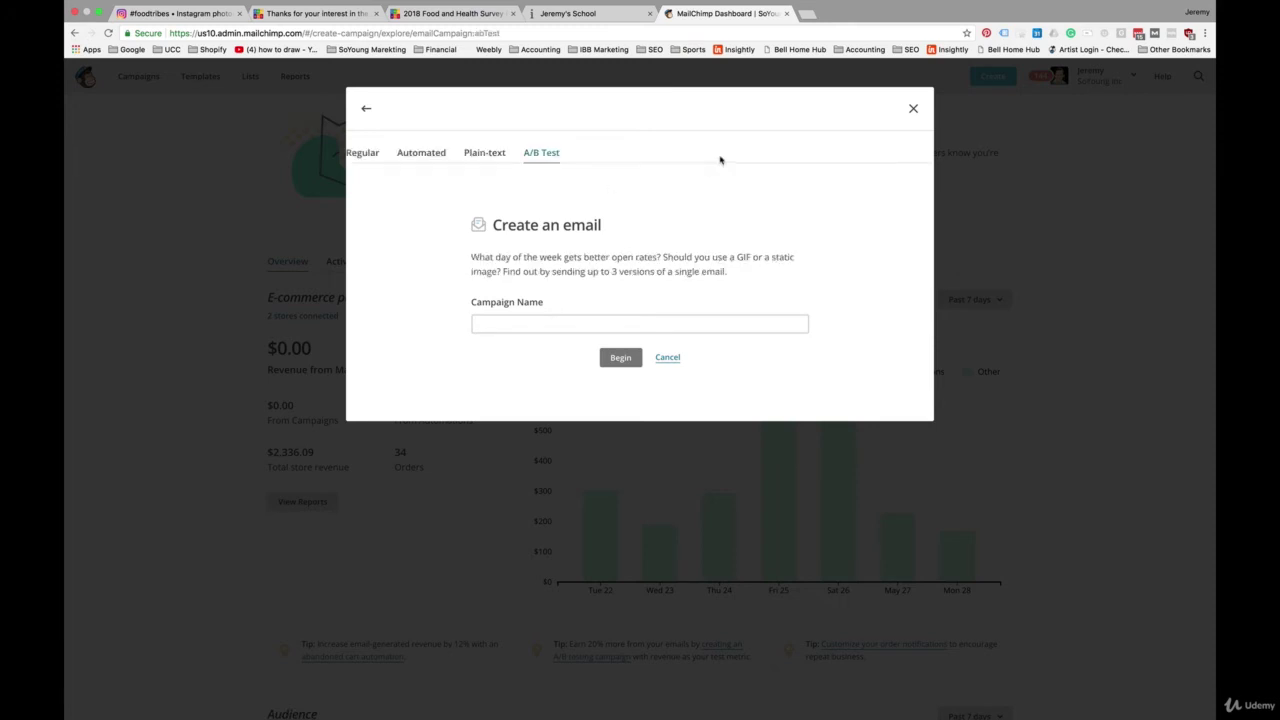
{"action": "left_click", "coordinate": [493, 325]}
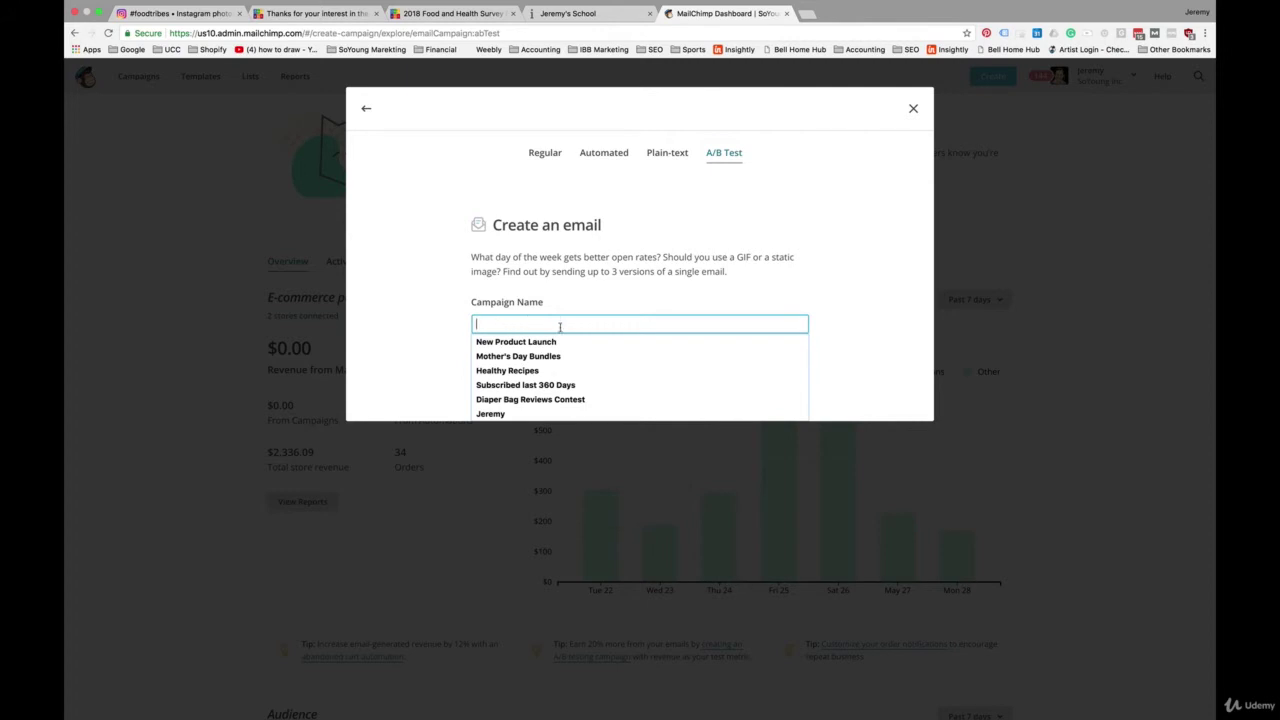
{"action": "left_click", "coordinate": [559, 357]}
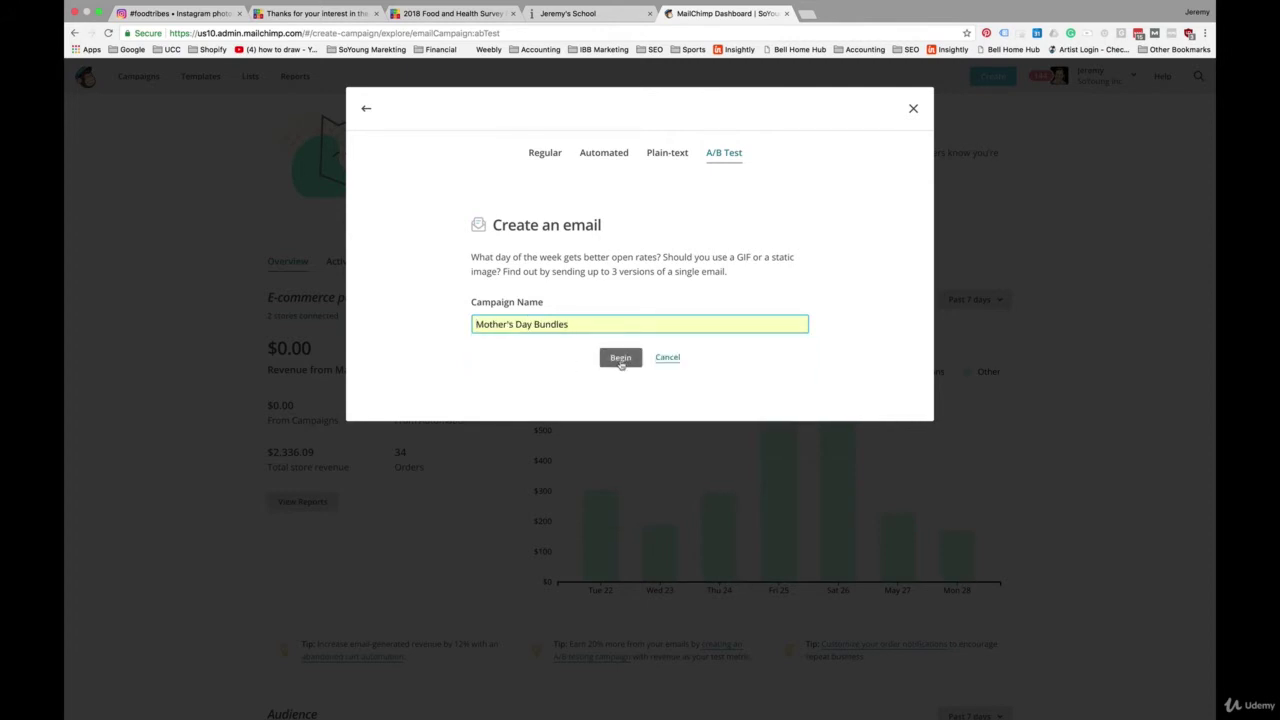
Begin the campaign with the entire 30,225-subscriber list as recipients and continue to Variables.
{"action": "left_click", "coordinate": [621, 360]}
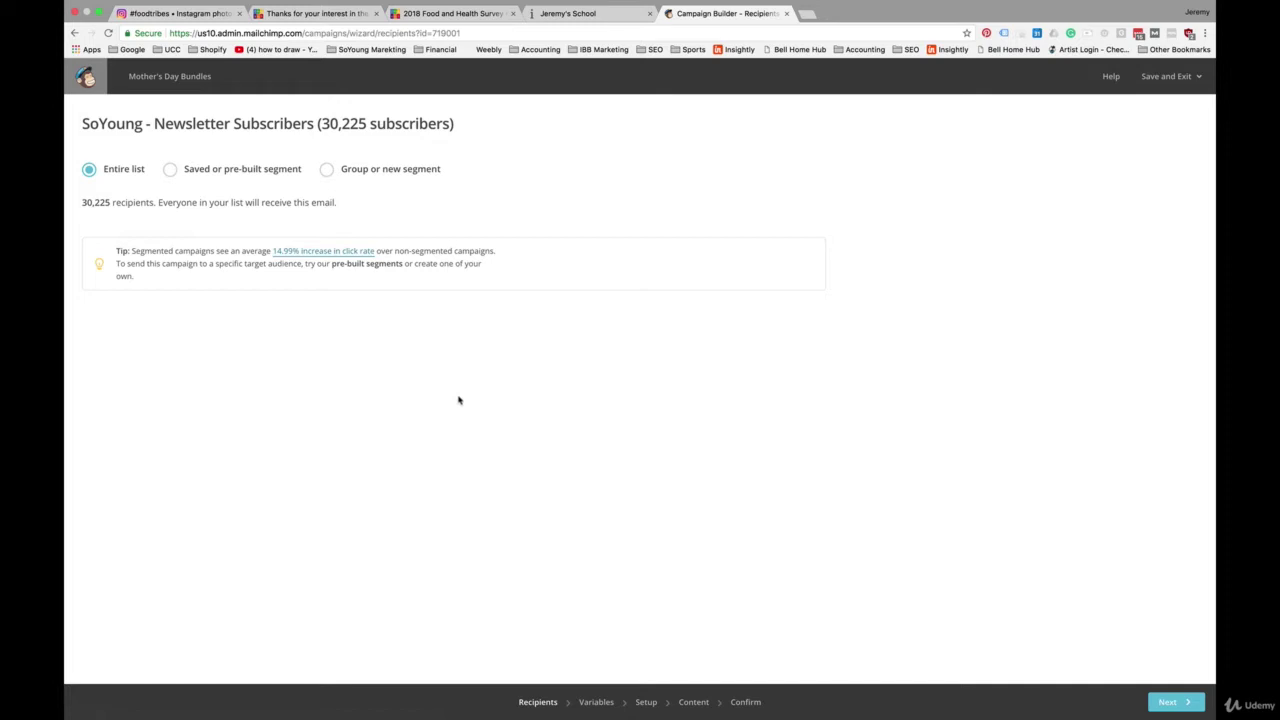
{"action": "left_click", "coordinate": [1168, 701]}
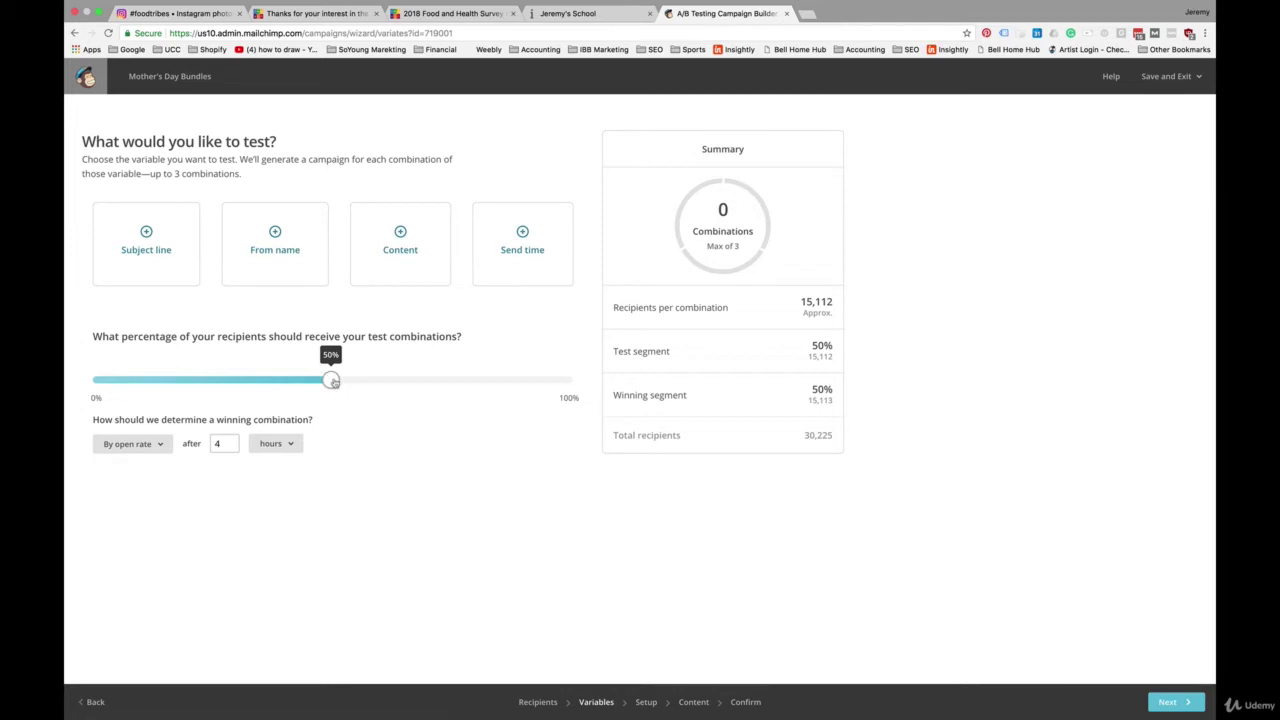
{"action": "mouse_move", "coordinate": [331, 384]}
{"action": "left_mouse_down"}
{"action": "mouse_move", "coordinate": [196, 384]}
{"action": "mouse_move", "coordinate": [331, 381]}
{"action": "left_mouse_up"}
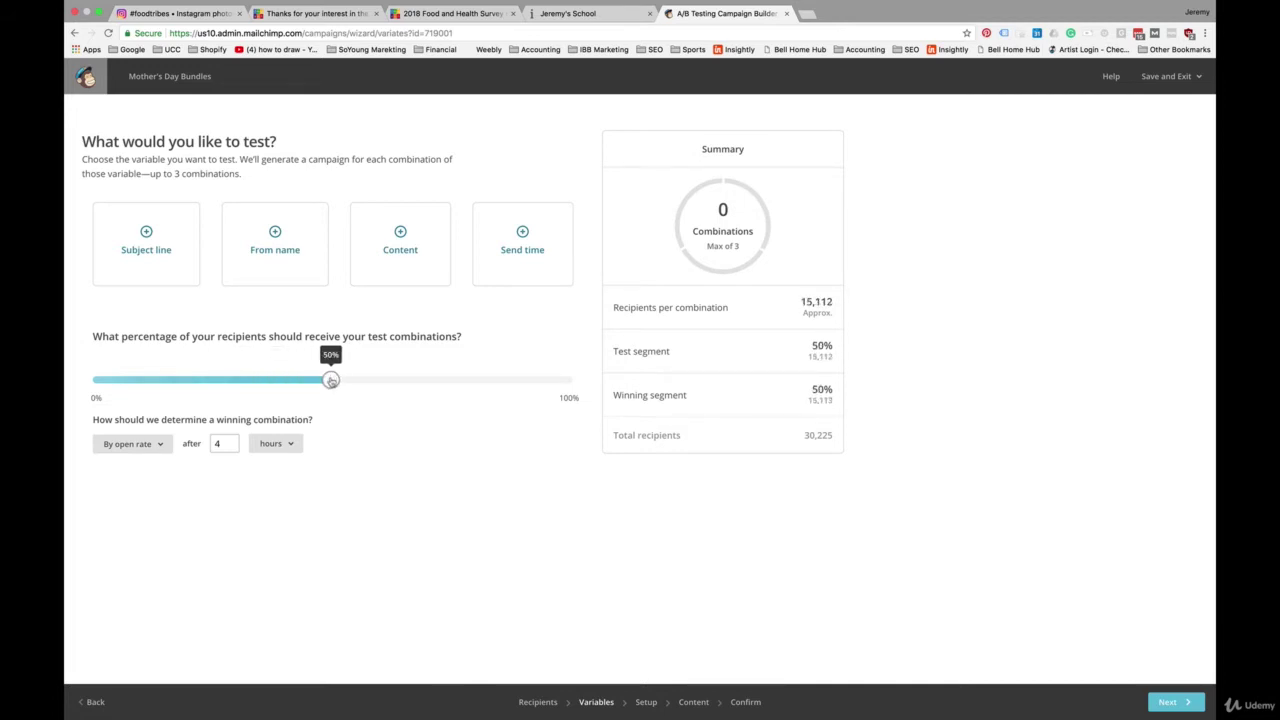
Test 2 subject line variations on a 20% test segment of 6,045 recipients.
{"action": "left_click", "coordinate": [146, 244]}
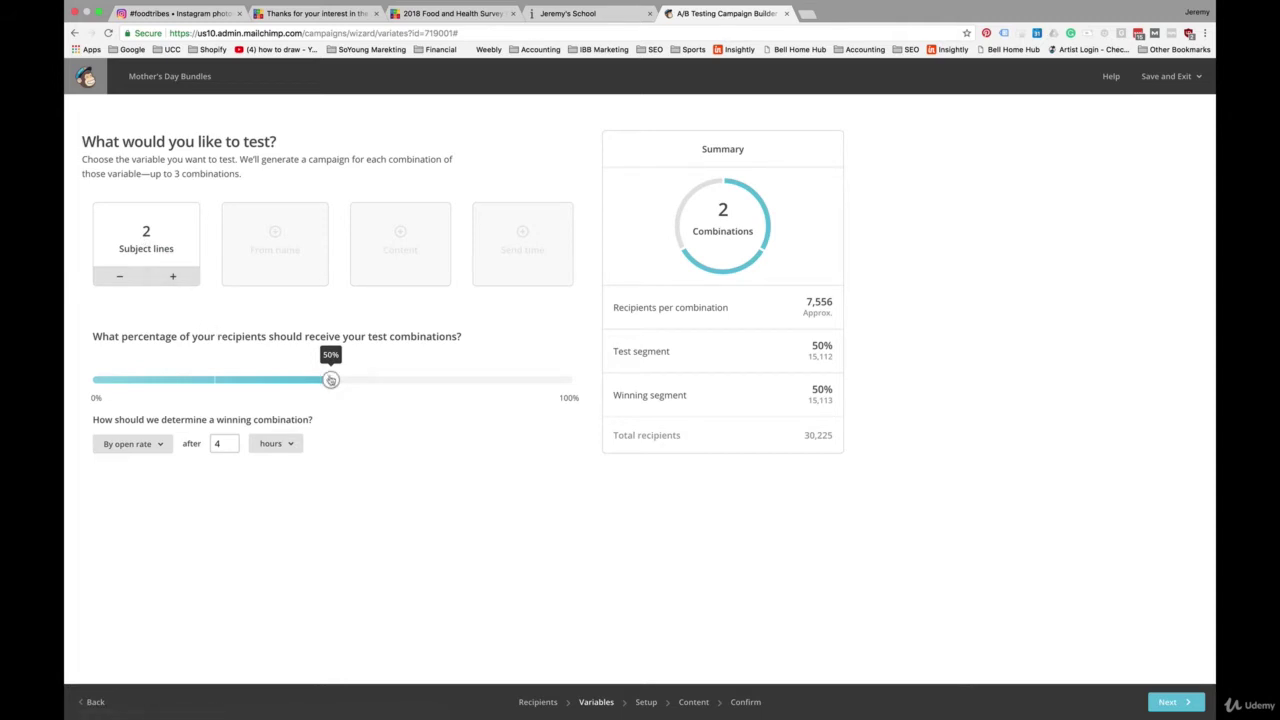
{"action": "left_click_drag", "start_coordinate": [330, 380], "coordinate": [328, 381]}
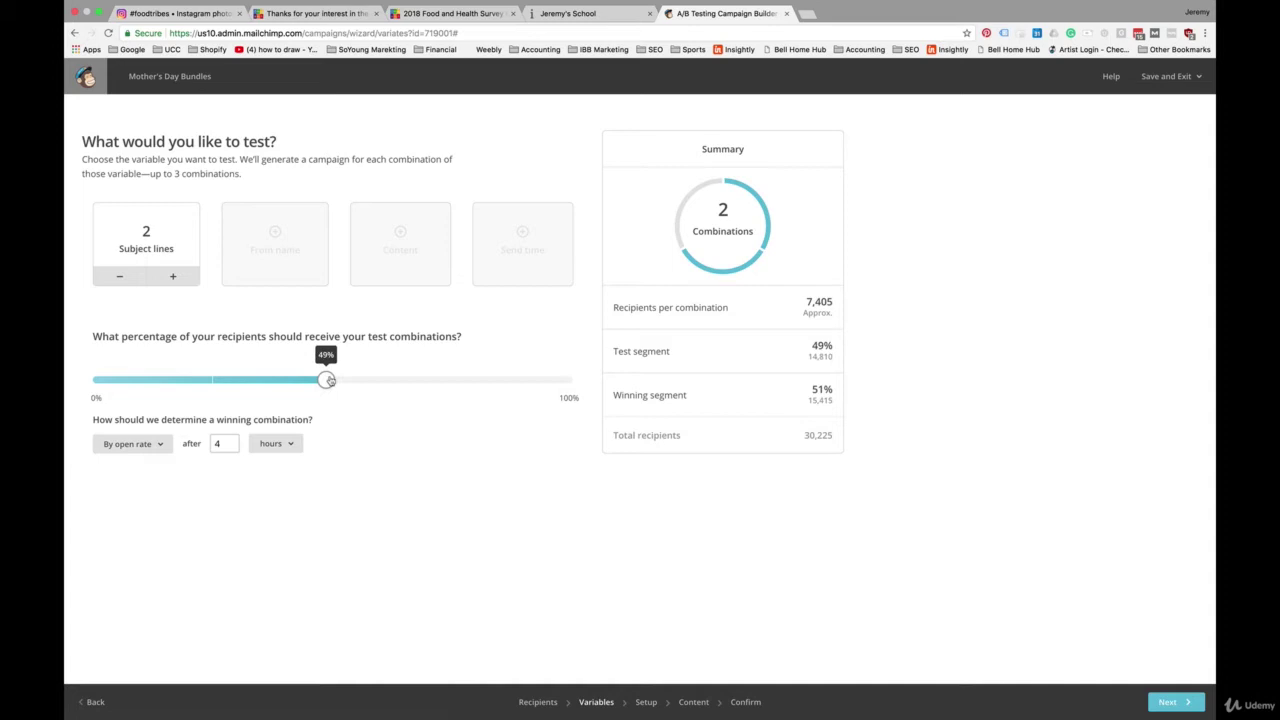
{"action": "left_click", "coordinate": [331, 380]}
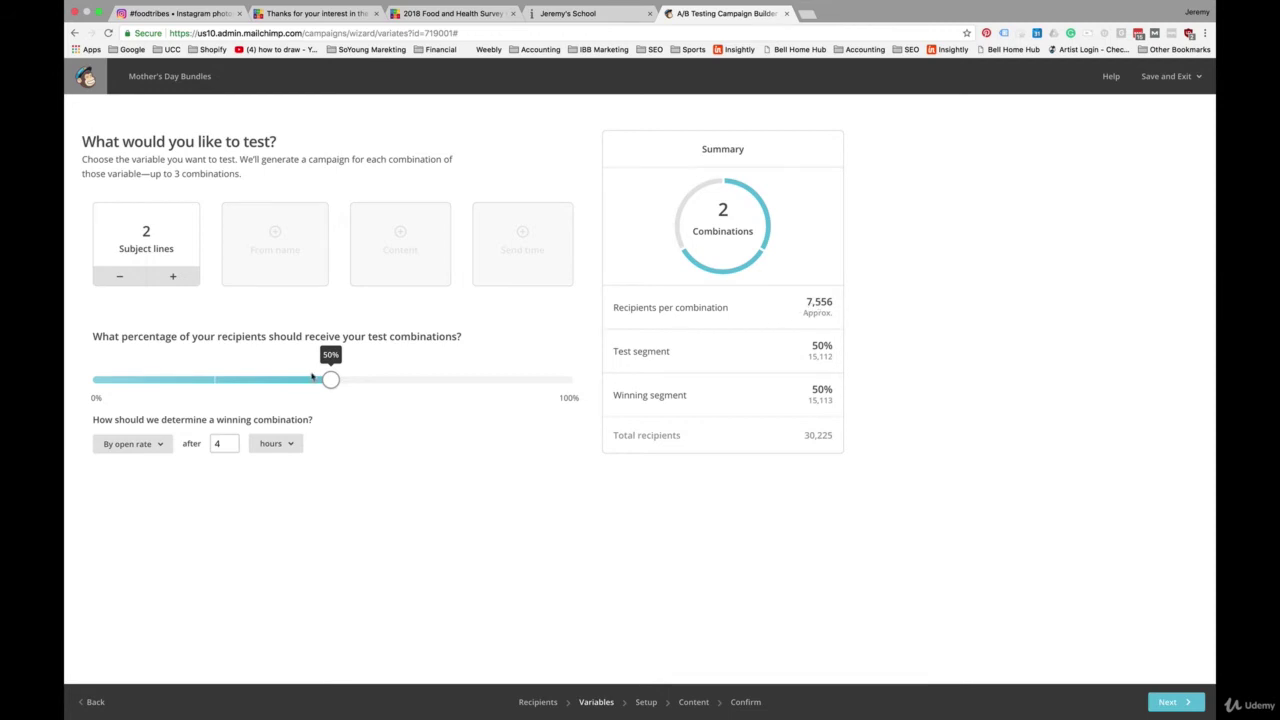
{"action": "left_click_drag", "start_coordinate": [331, 381], "coordinate": [245, 381]}
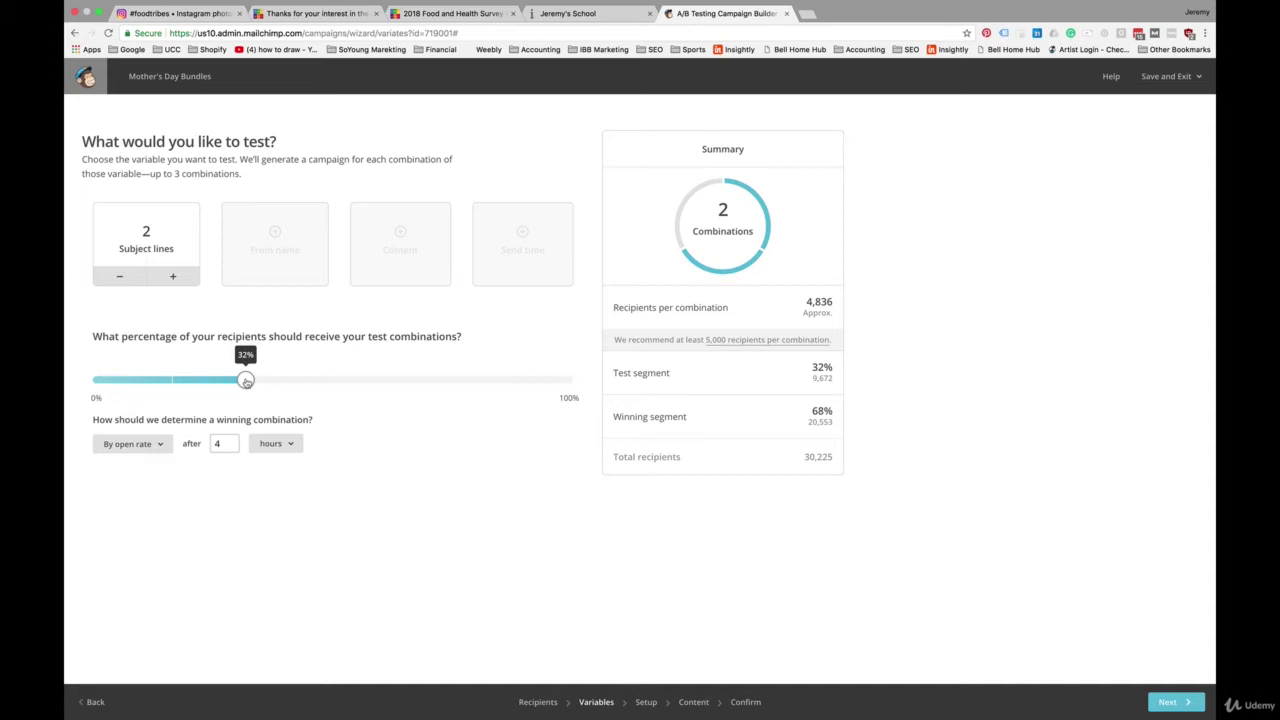
{"action": "left_click_drag", "start_coordinate": [246, 381], "coordinate": [190, 386]}
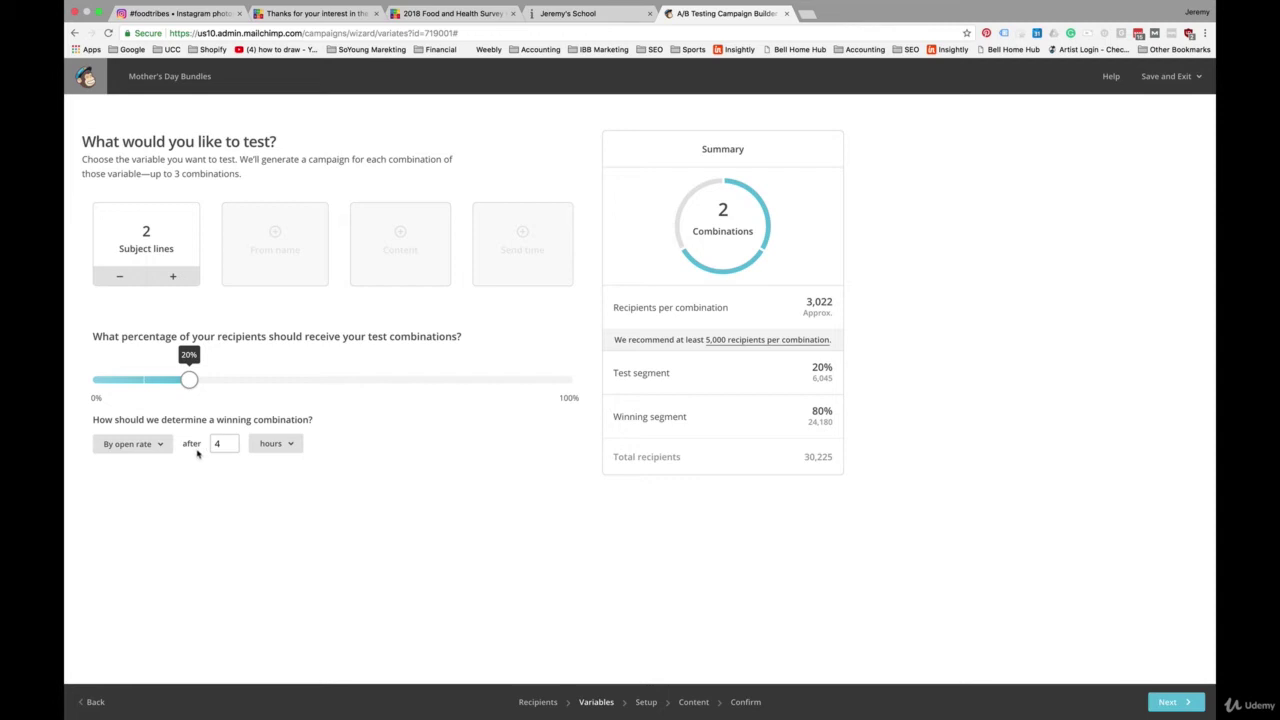
Keep the winner chosen by open rate after a 4-hour wait.
{"action": "left_click", "coordinate": [158, 446]}
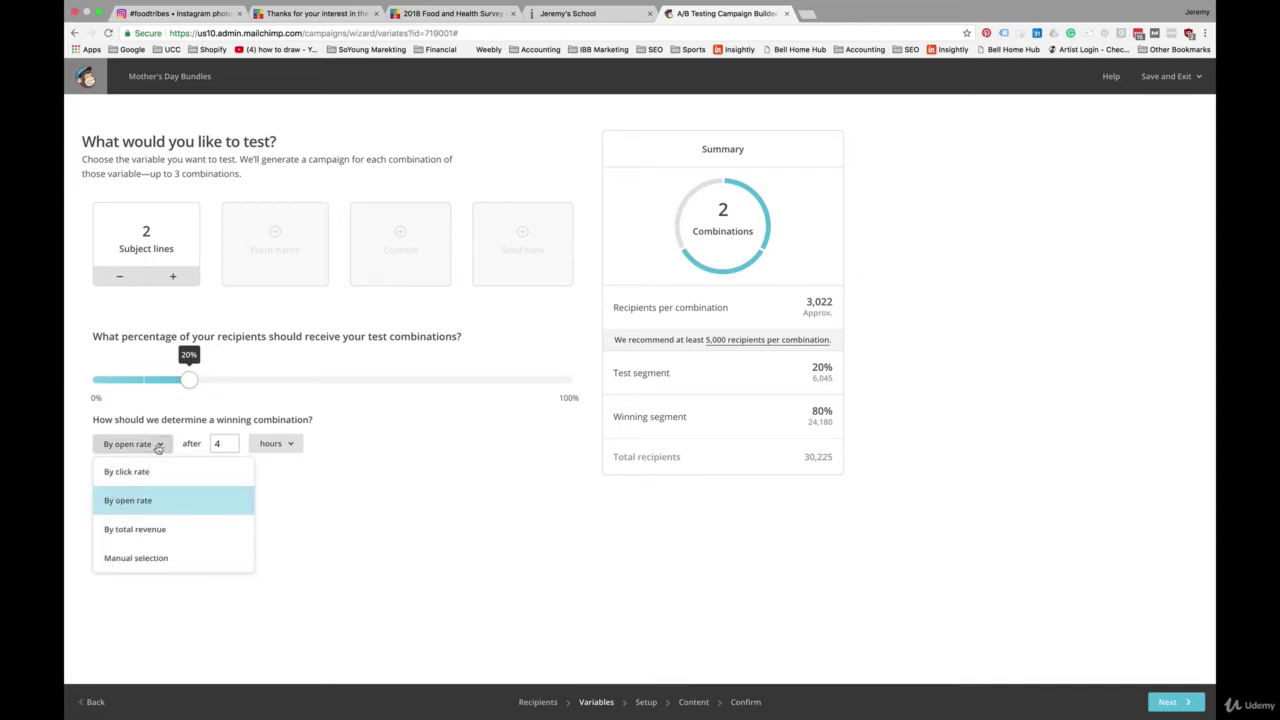
{"action": "left_click", "coordinate": [154, 444]}
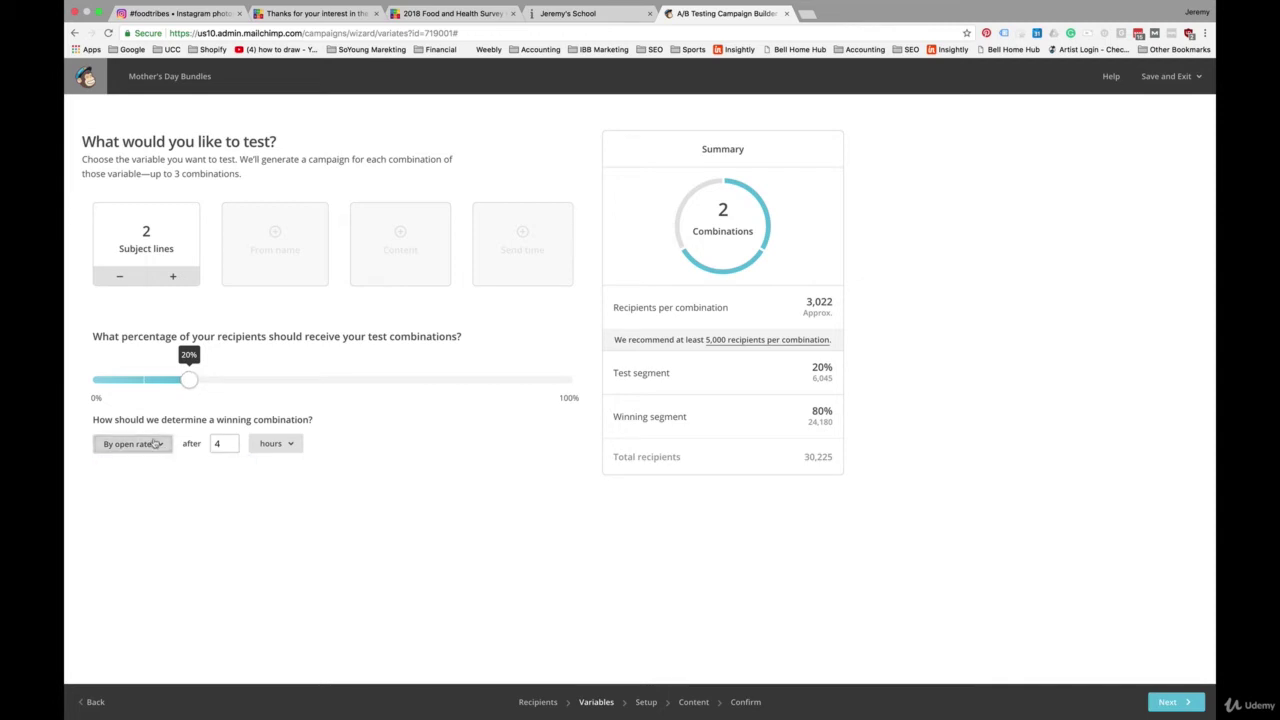
{"action": "left_click", "coordinate": [225, 443]}
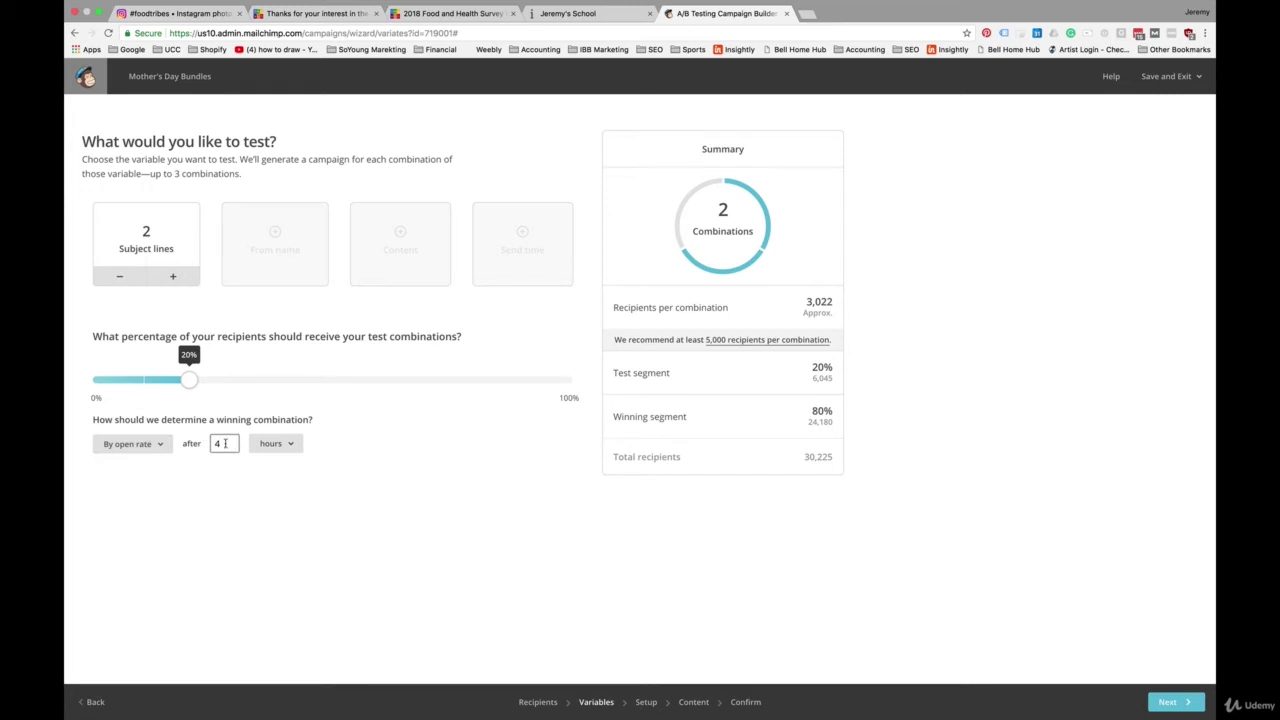
{"action": "double_click", "coordinate": [225, 443]}
{"action": "left_click", "coordinate": [221, 407]}
Enter 'Save up to 55% on Amazong Mothers' Day Bundles' as Email subject 1.
{"action": "scroll", "coordinate": [397, 364], "scroll_direction": "down", "scroll_amount": 2}
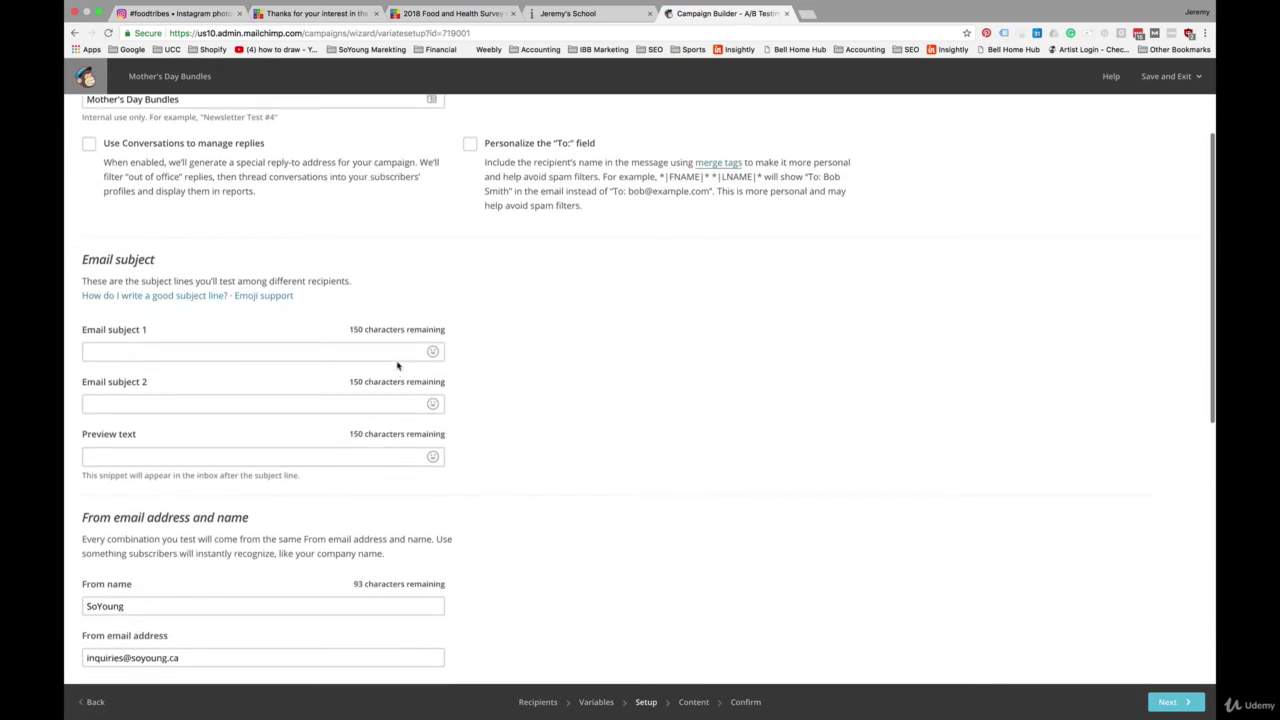
{"action": "left_click", "coordinate": [183, 352]}
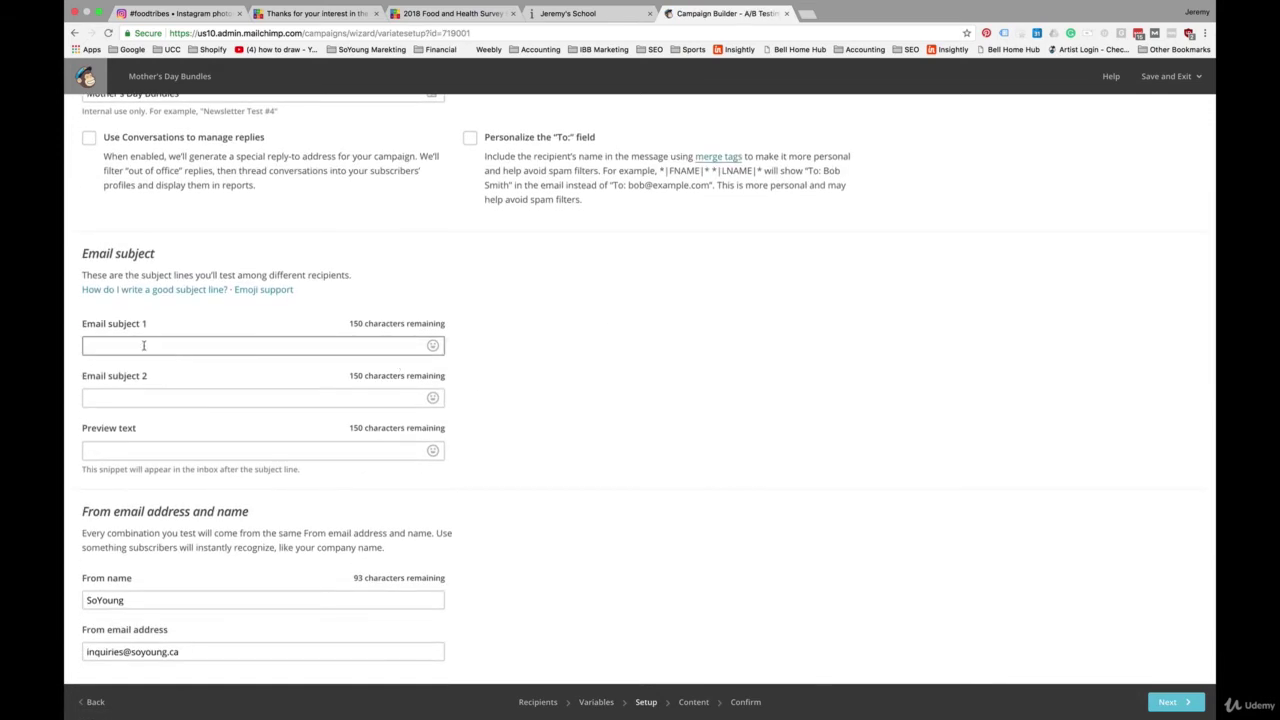
{"action": "scroll", "coordinate": [143, 345], "scroll_direction": "up", "scroll_amount": 2}
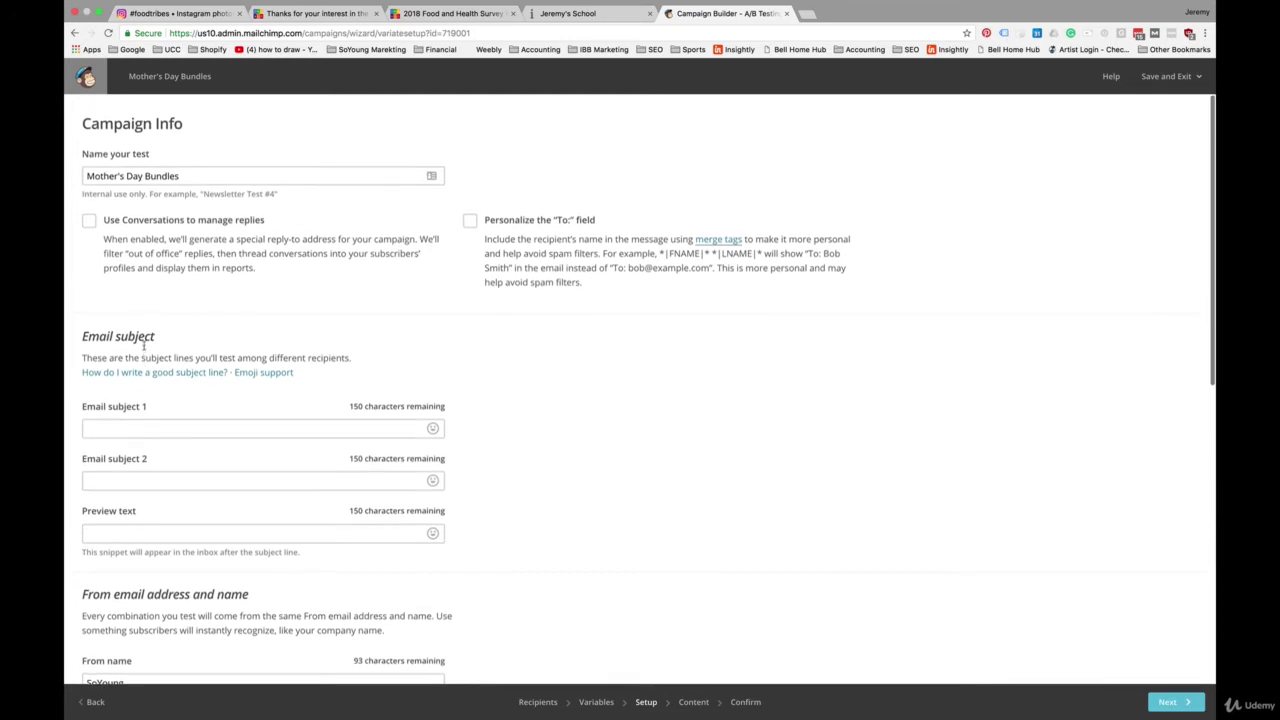
{"action": "scroll", "coordinate": [135, 370], "scroll_direction": "down", "scroll_amount": 1}
{"action": "left_click", "coordinate": [127, 384]}
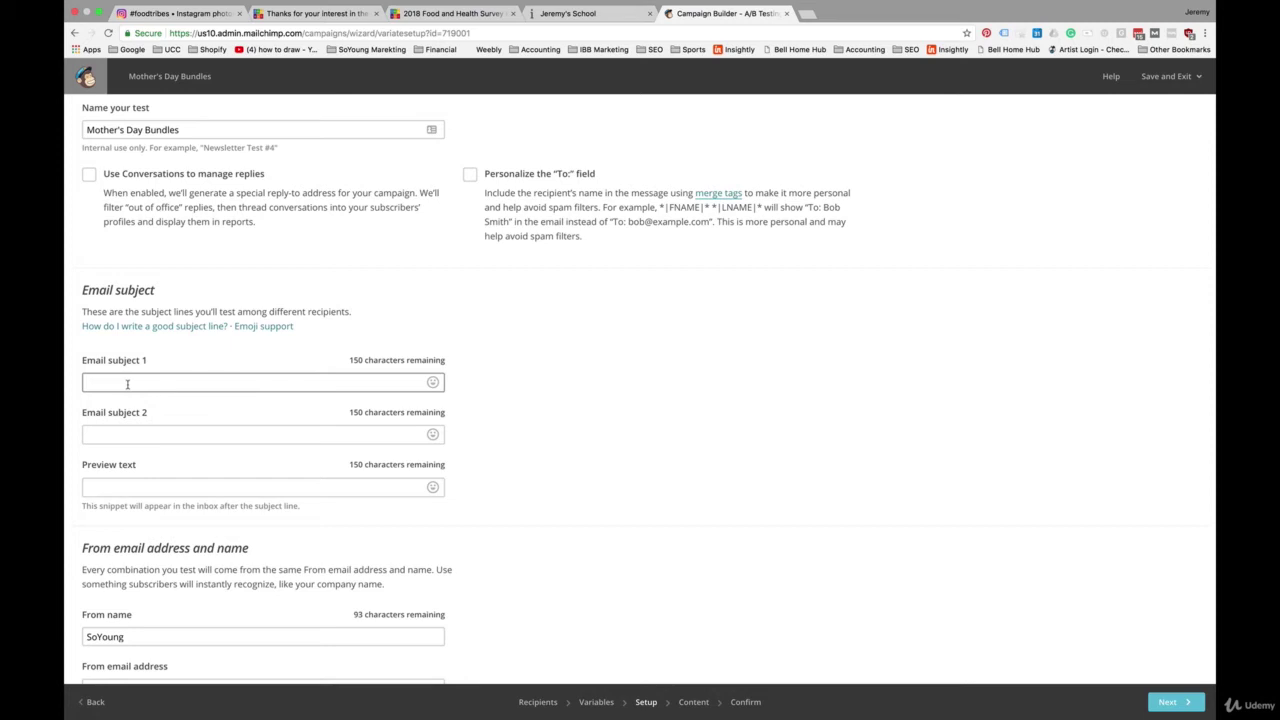
{"action": "left_click", "coordinate": [127, 384]}
{"action": "type", "text": "Save"}
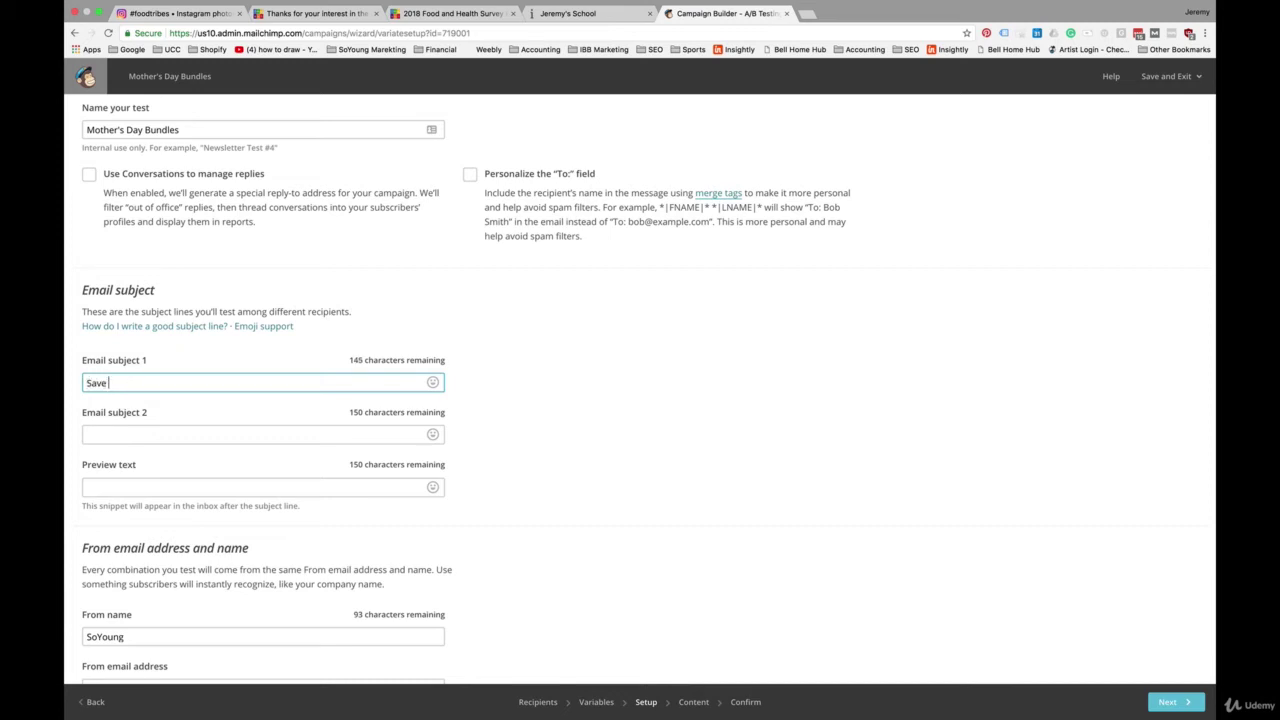
{"action": "type", "text": " up to 55% on Amazong Mot"}
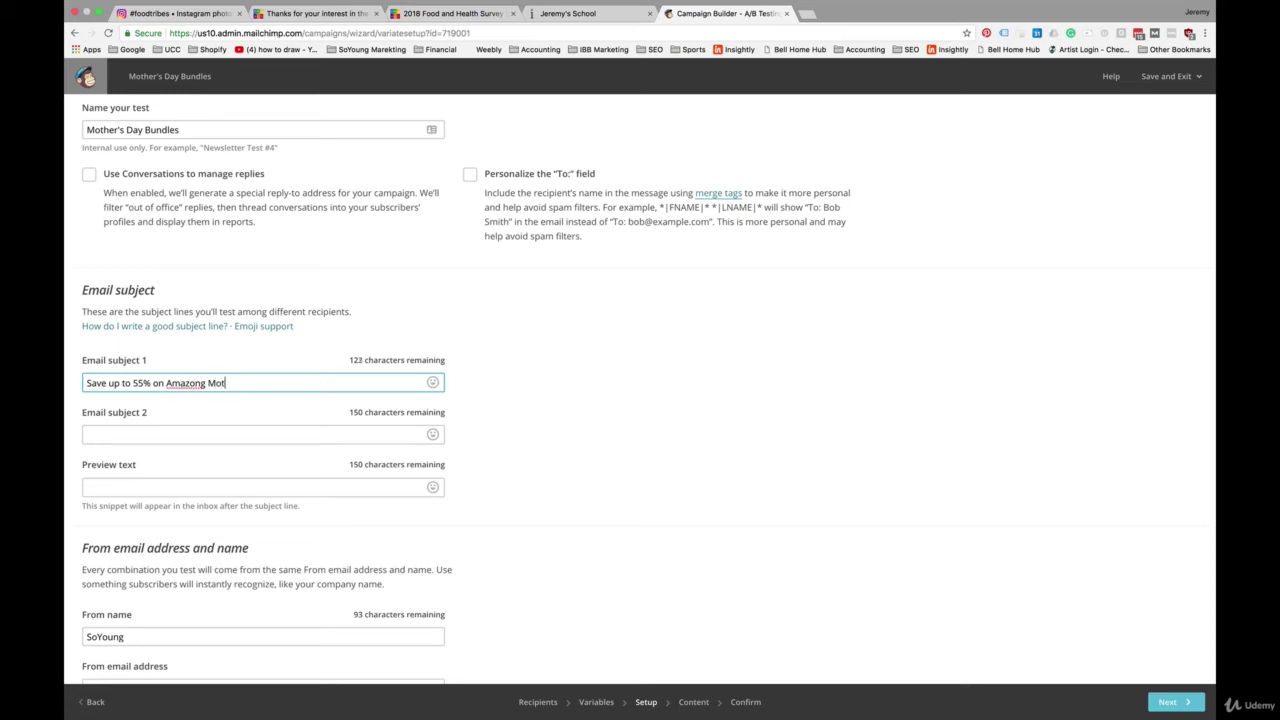
{"action": "type", "text": "hers' Day Bundle"}
{"action": "type", "text": "s"}
Set Email subject 2 to 'Looking for Something Special this Mothers' Day?', fixing the capital O.
{"action": "left_click", "coordinate": [120, 437]}
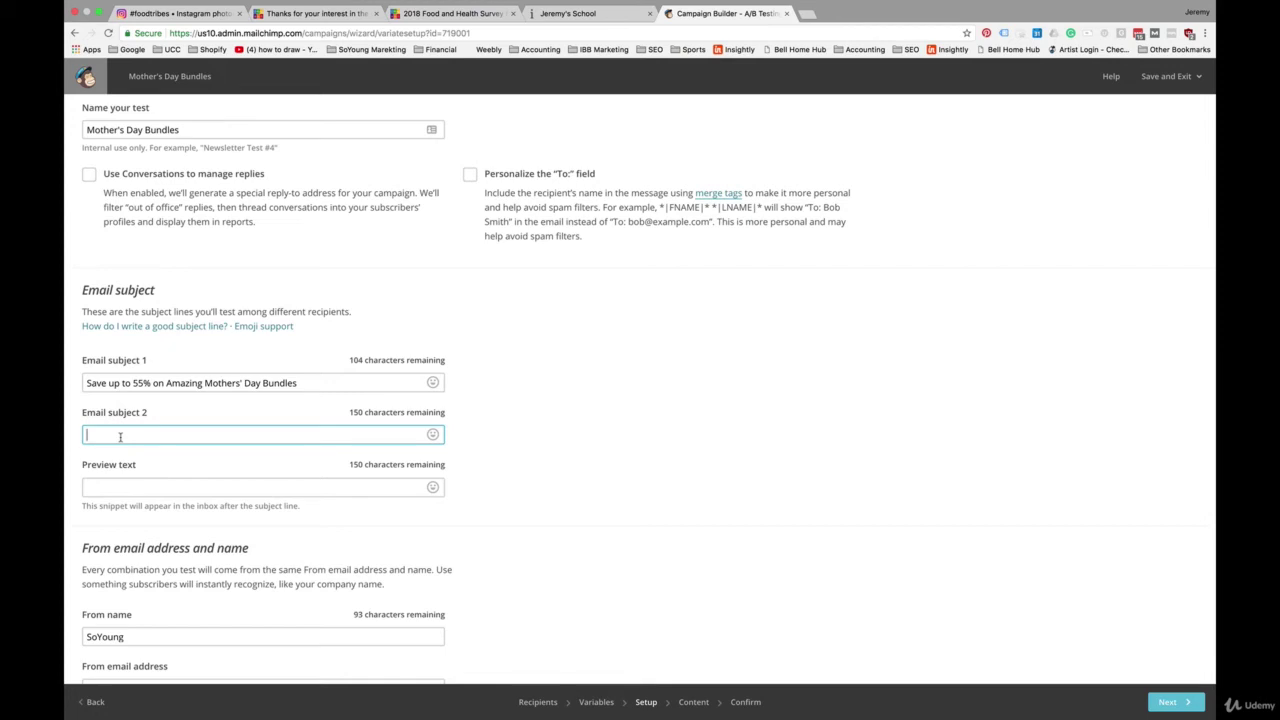
{"action": "type", "text": "Looking for SOmething Special this Mother"}
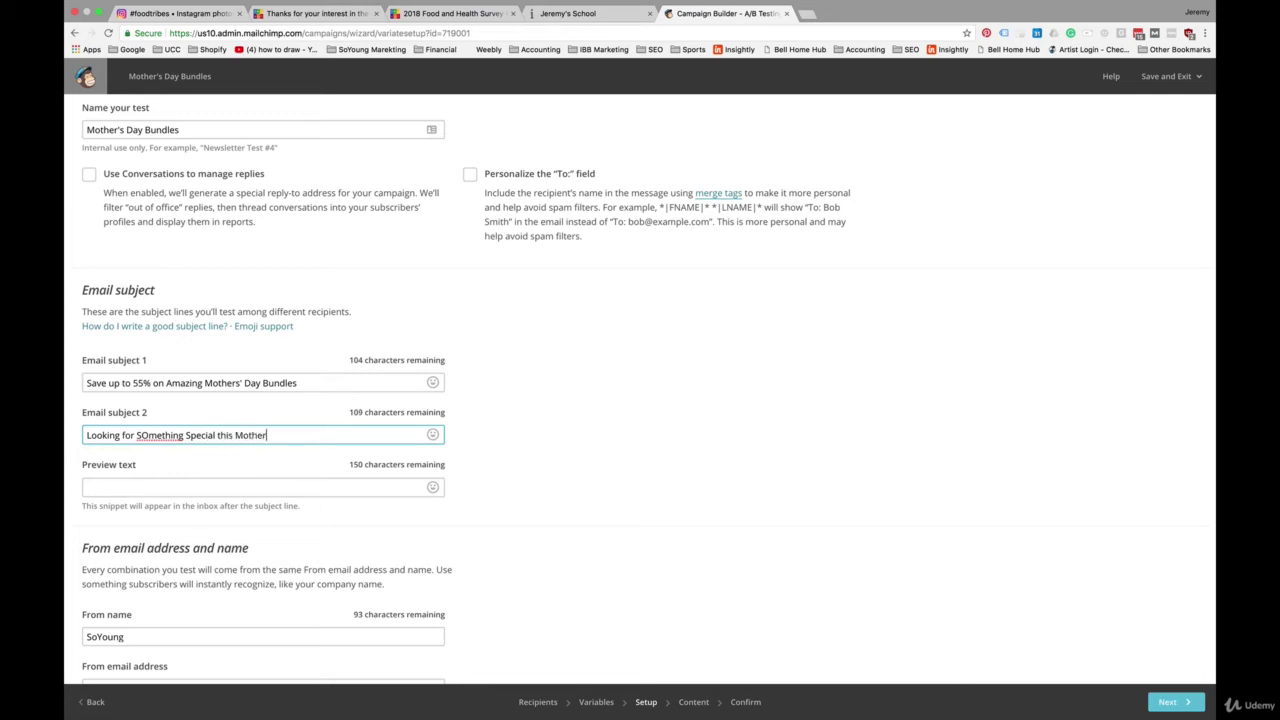
{"action": "type", "text": "s' Day?"}
{"action": "left_click", "coordinate": [150, 436]}
{"action": "key", "text": "BackSpace"}
{"action": "type", "text": "o"}
{"action": "left_click", "coordinate": [205, 477]}
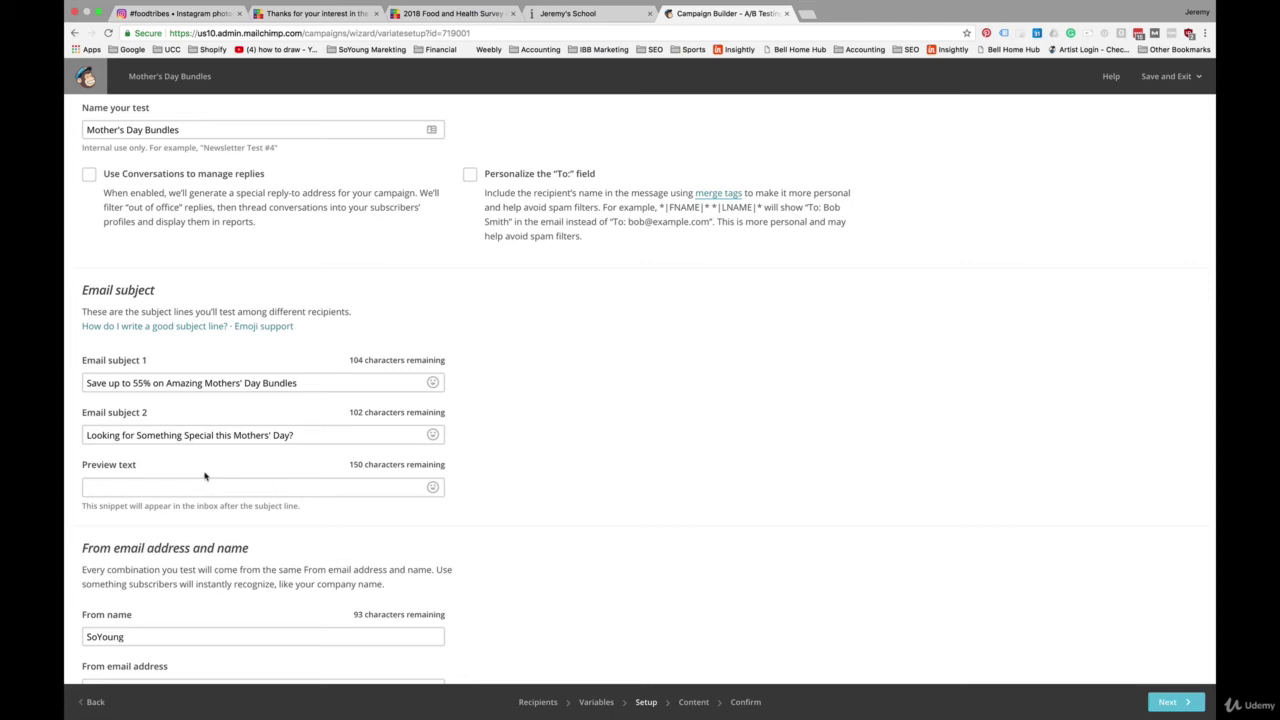
Base the email on the saved 'Diaper Bag Review Contest' template and review its preview.
{"action": "left_click", "coordinate": [1170, 702]}
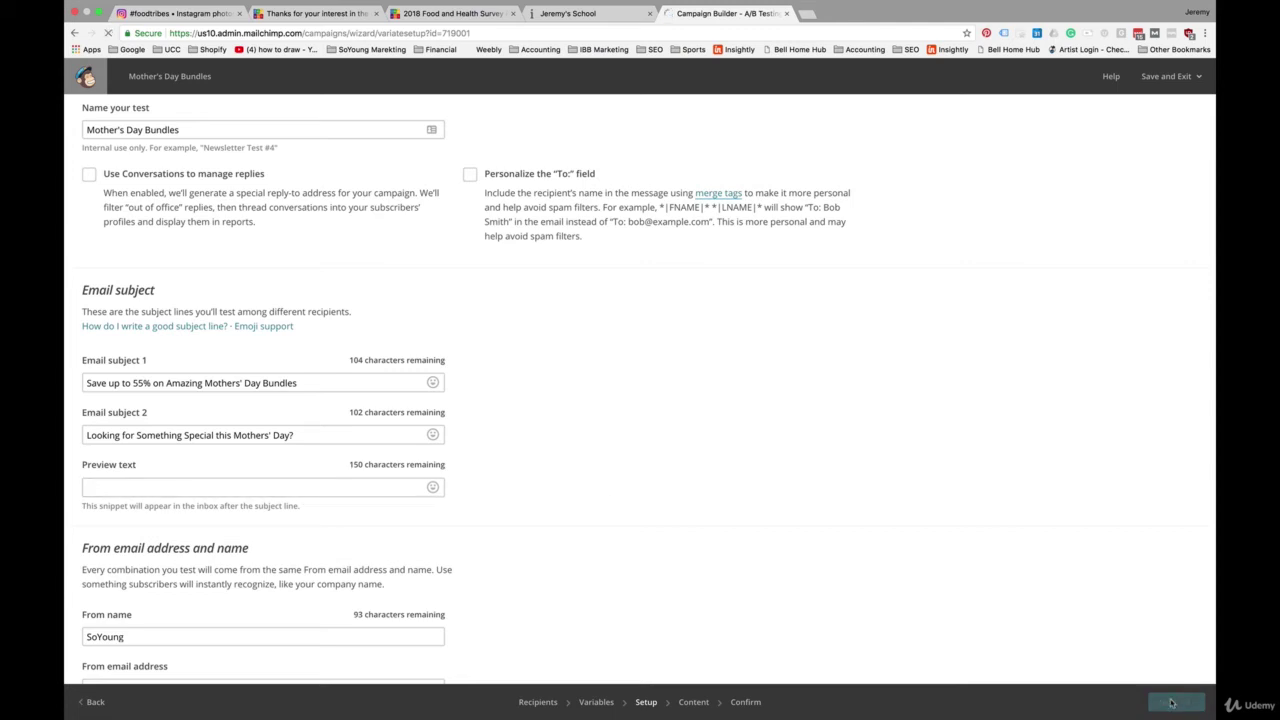
{"action": "left_click", "coordinate": [222, 174]}
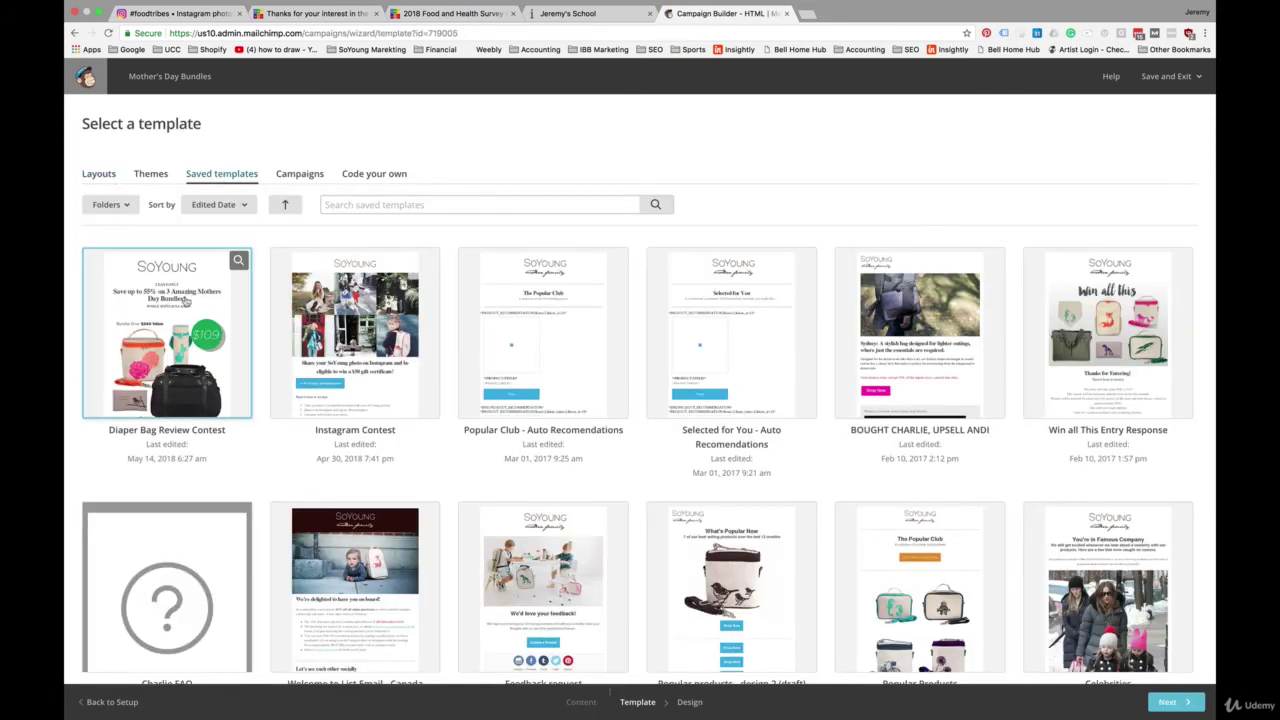
{"action": "left_click", "coordinate": [185, 302]}
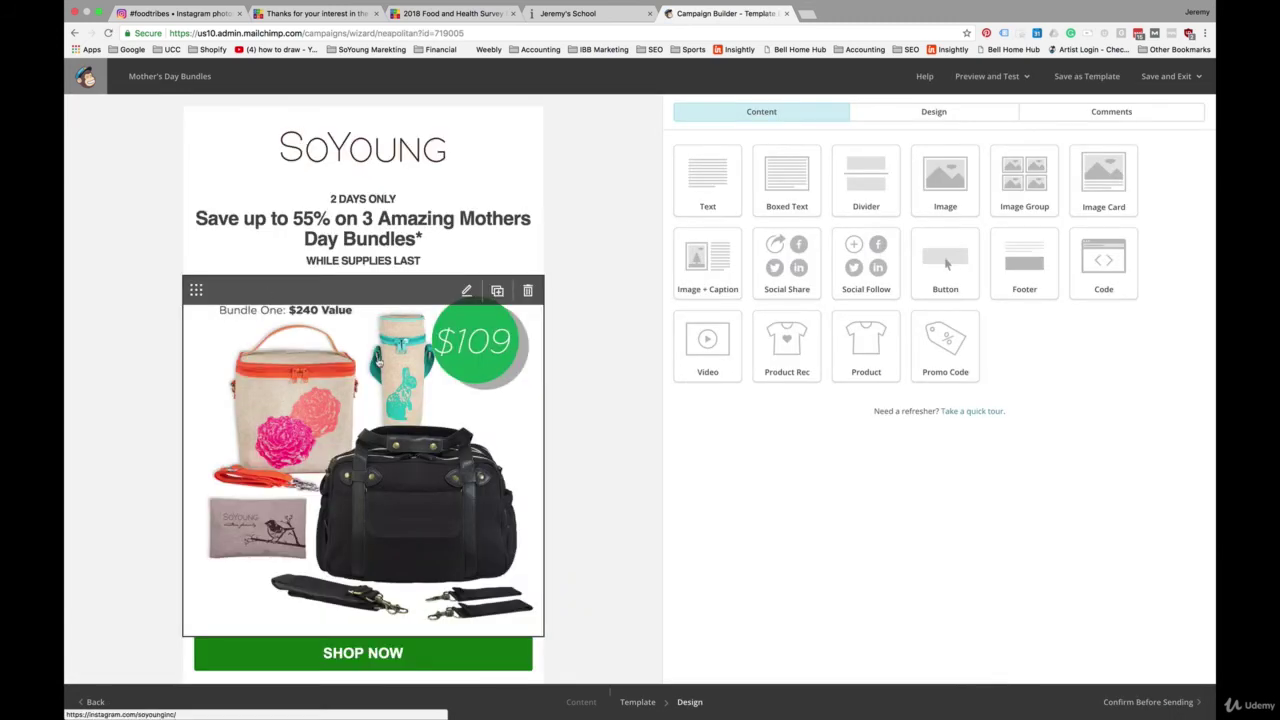
{"action": "scroll", "coordinate": [436, 441], "scroll_direction": "down", "scroll_amount": 2}
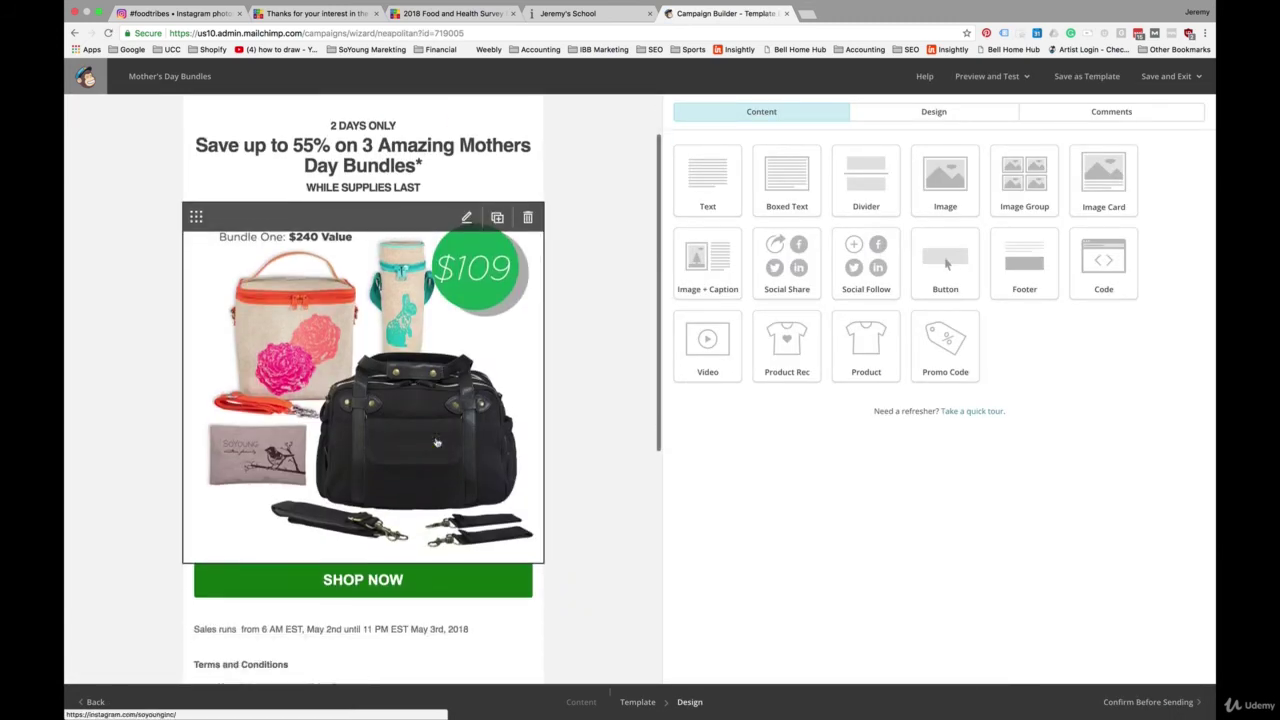
{"action": "scroll", "coordinate": [436, 441], "scroll_direction": "down", "scroll_amount": 5}
{"action": "scroll", "coordinate": [457, 523], "scroll_direction": "up", "scroll_amount": 5}
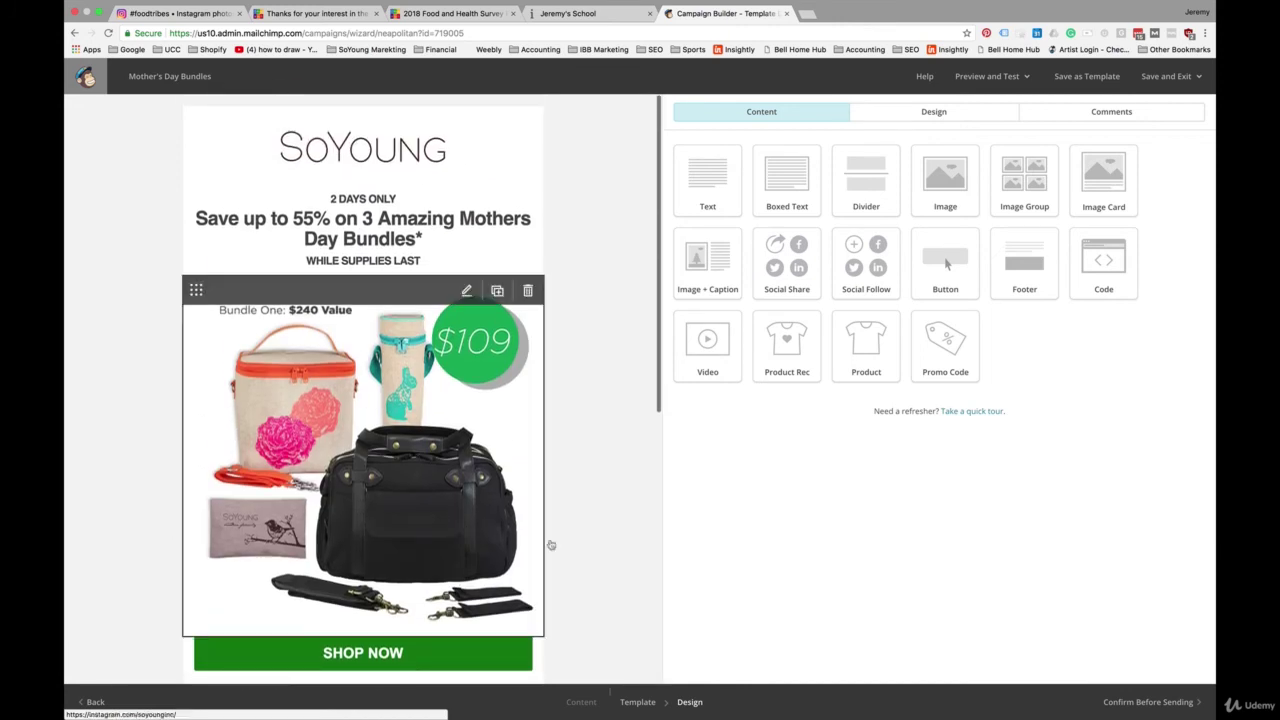
Review the Confirm summary showing 30,225 recipients, 2 combinations and both subject lines.
{"action": "left_click", "coordinate": [1165, 704]}
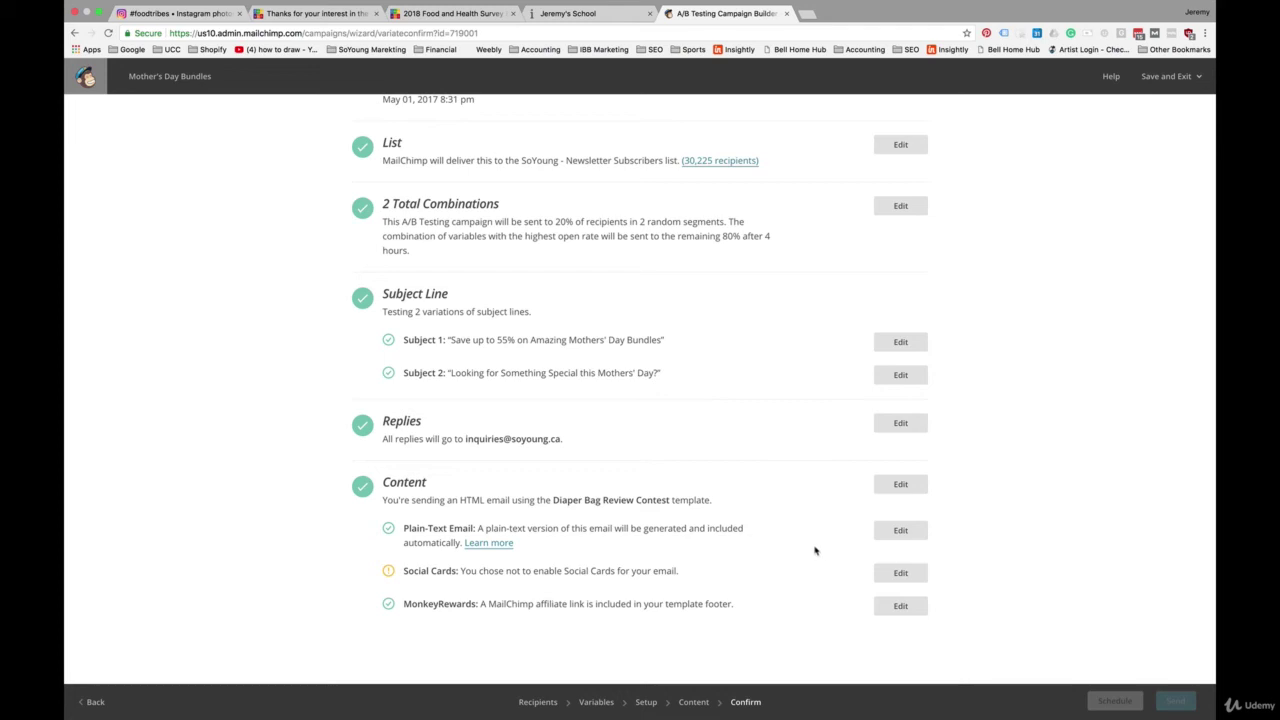
Replace the subject line variable with 2 contents and advance to content setup.
{"action": "left_click", "coordinate": [594, 702]}
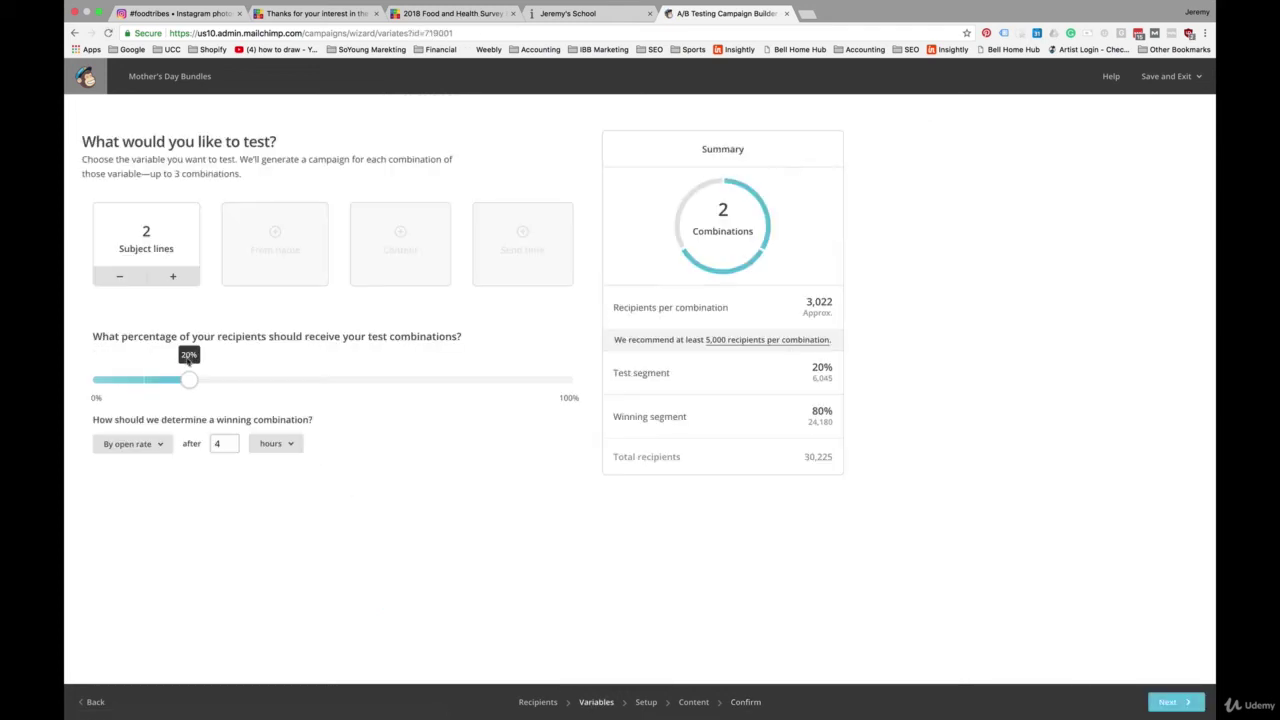
{"action": "left_click", "coordinate": [120, 278]}
{"action": "left_click", "coordinate": [402, 234]}
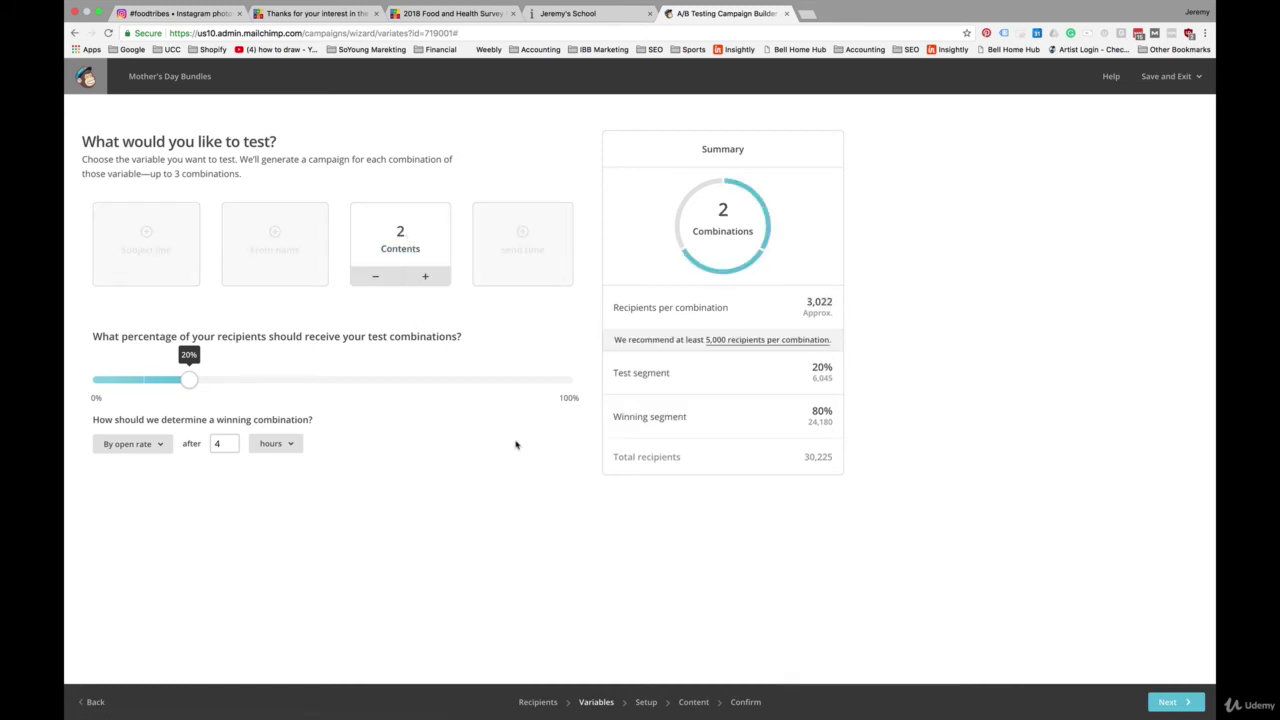
{"action": "left_click", "coordinate": [1182, 704]}
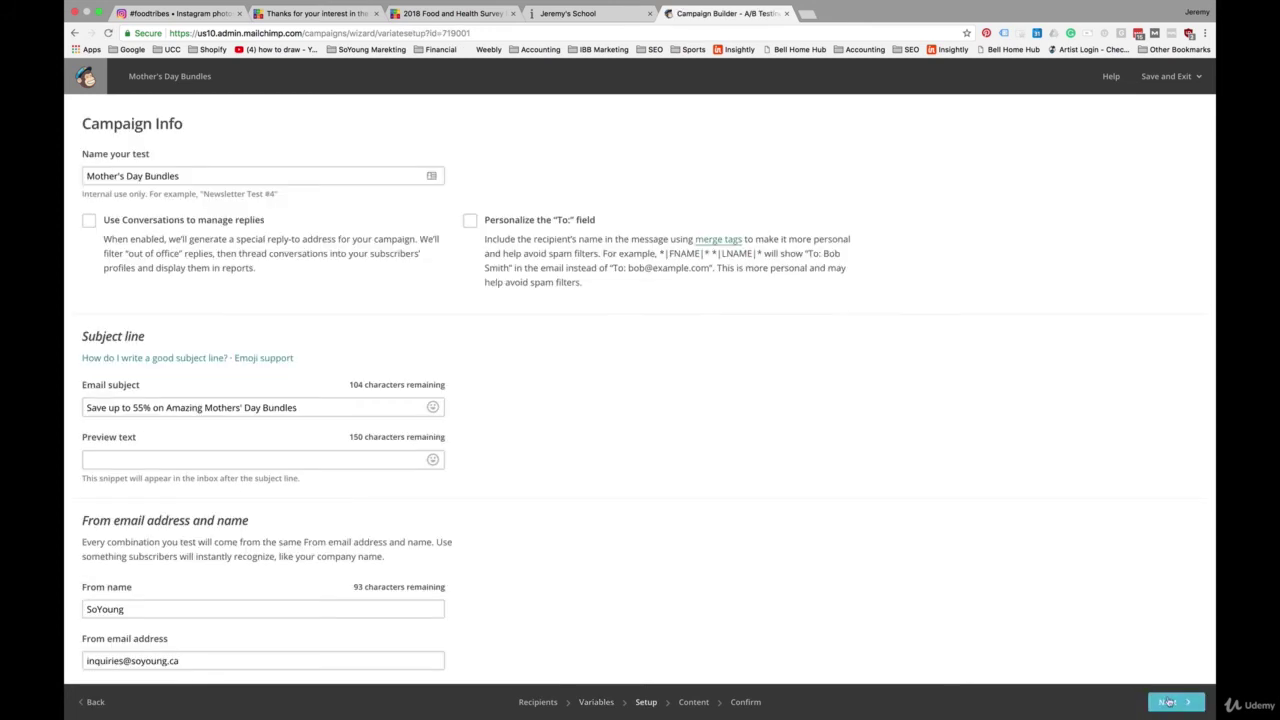
{"action": "left_click", "coordinate": [1178, 703]}
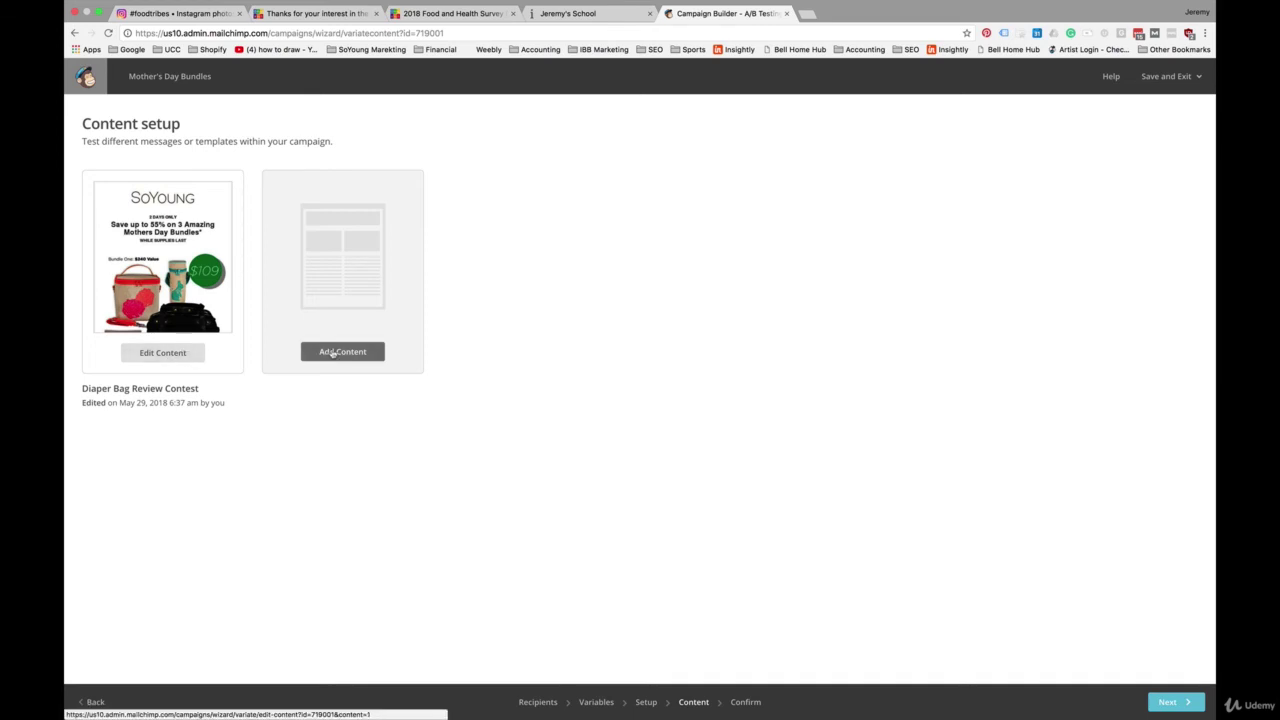
Add a Diaper Bag Review Contest content headlined '3 Special Bundles Designed for Moms', without 2 DAYS ONLY.
{"action": "left_click", "coordinate": [333, 352]}
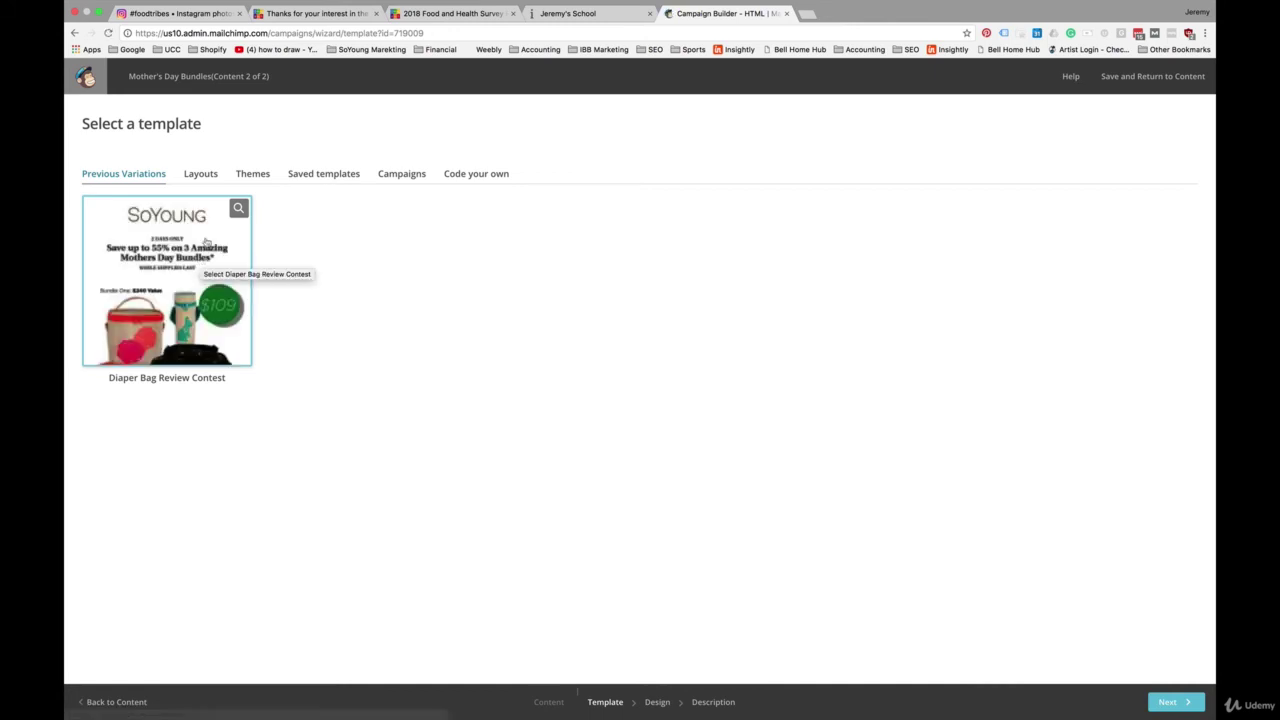
{"action": "left_click", "coordinate": [185, 281]}
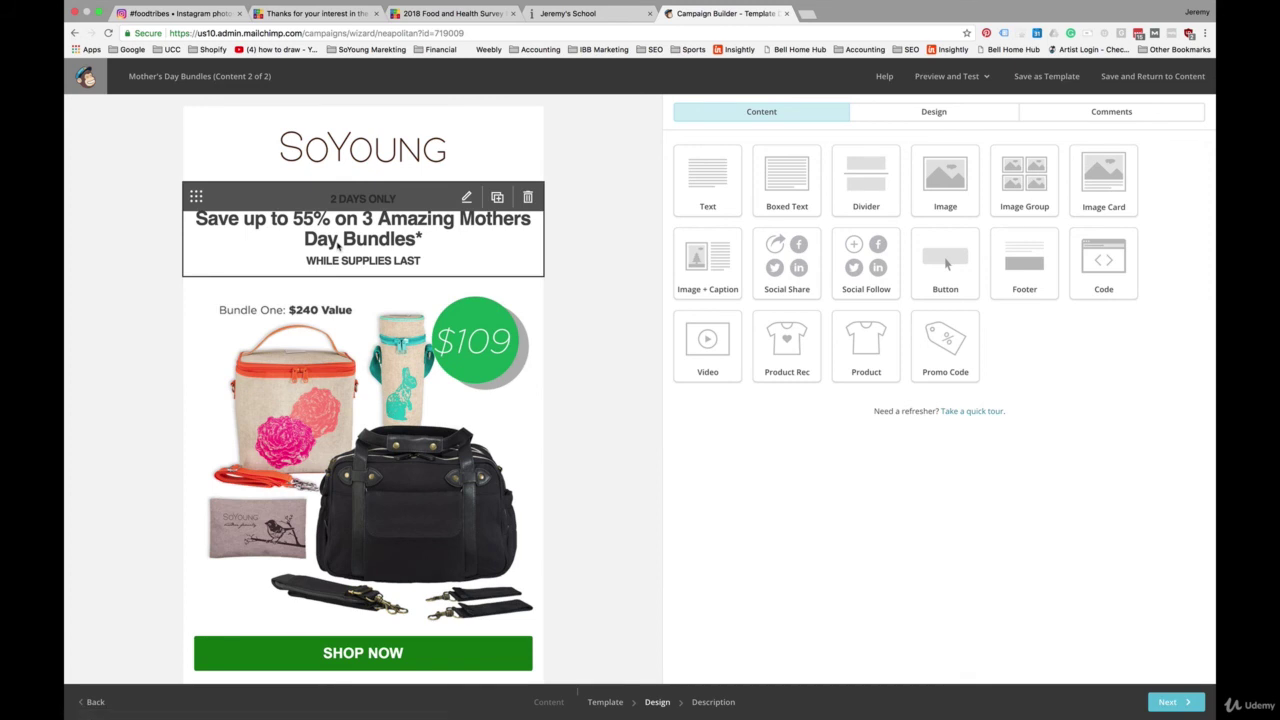
{"action": "left_click", "coordinate": [338, 245]}
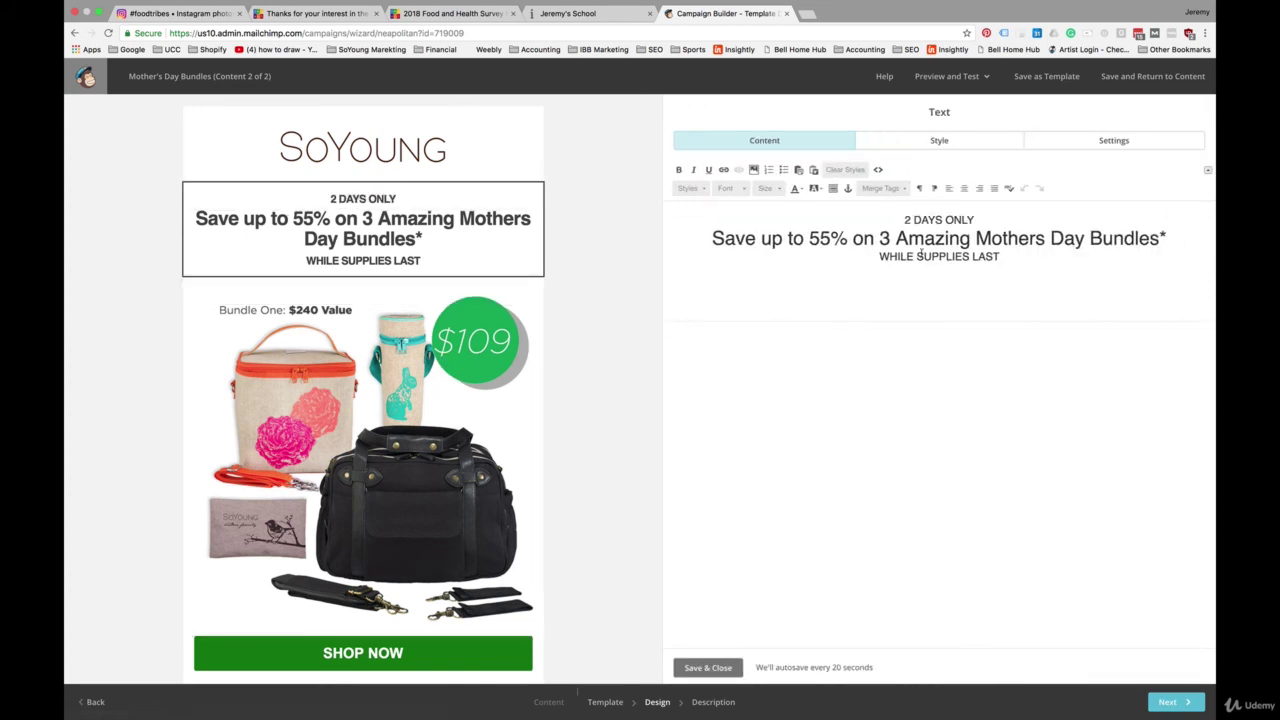
{"action": "triple_click", "coordinate": [938, 239]}
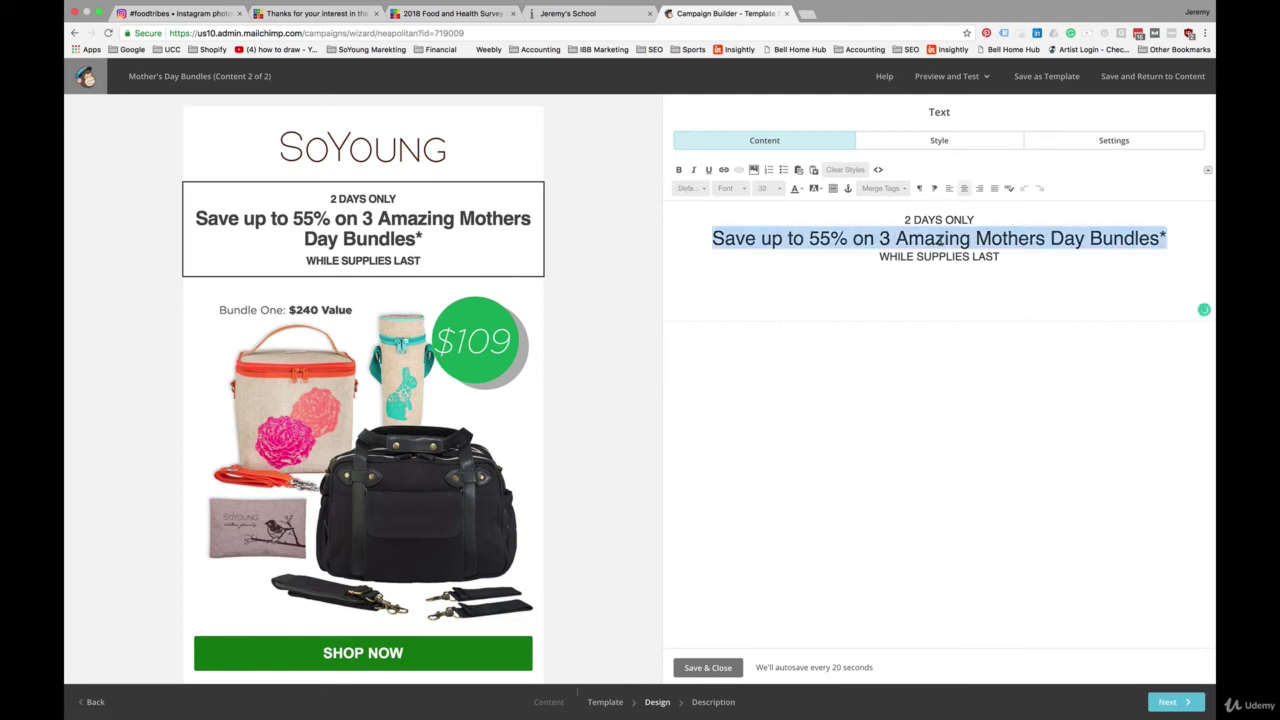
{"action": "type", "text": "3 Special Bundles Desig"}
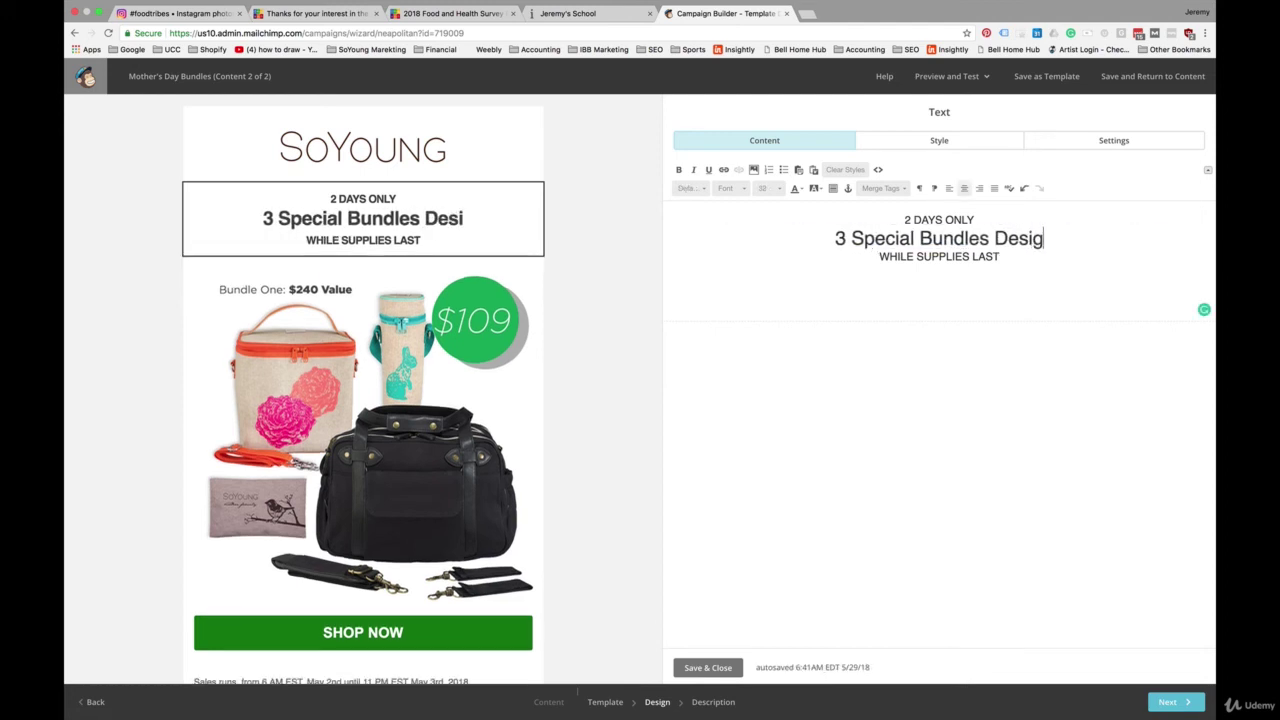
{"action": "type", "text": "ned for Moms"}
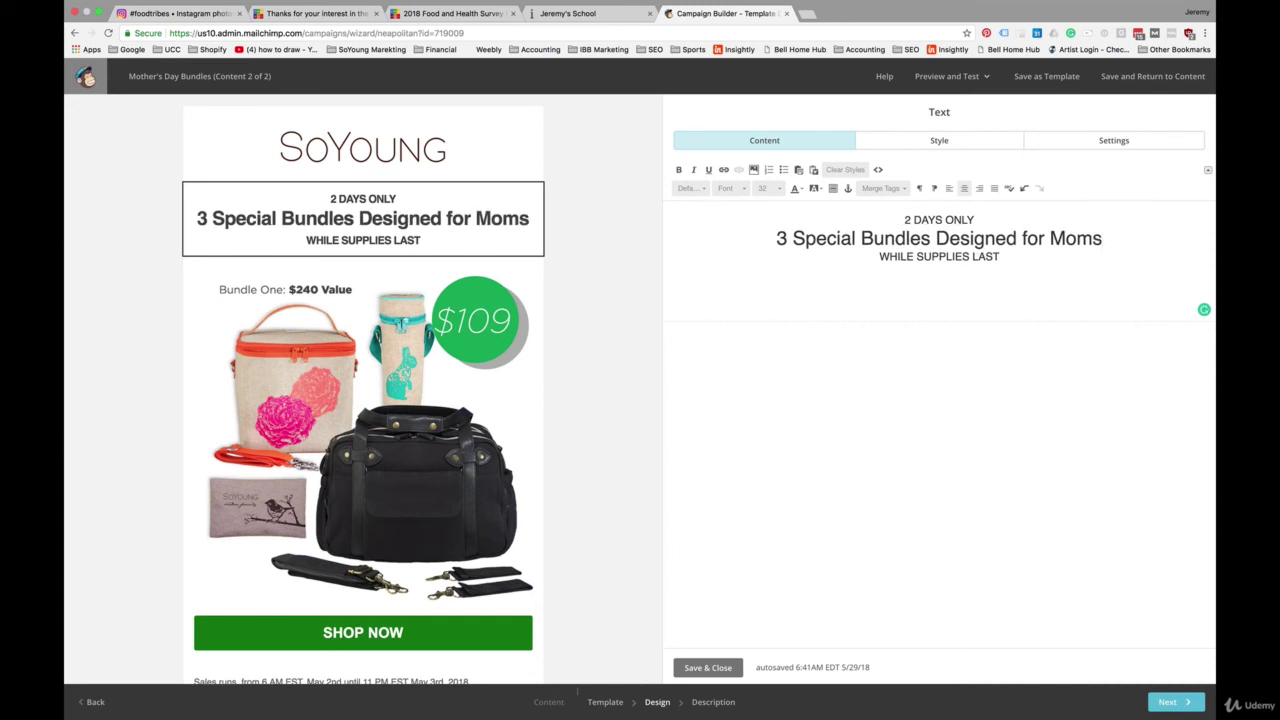
{"action": "key", "text": "BackSpace"}
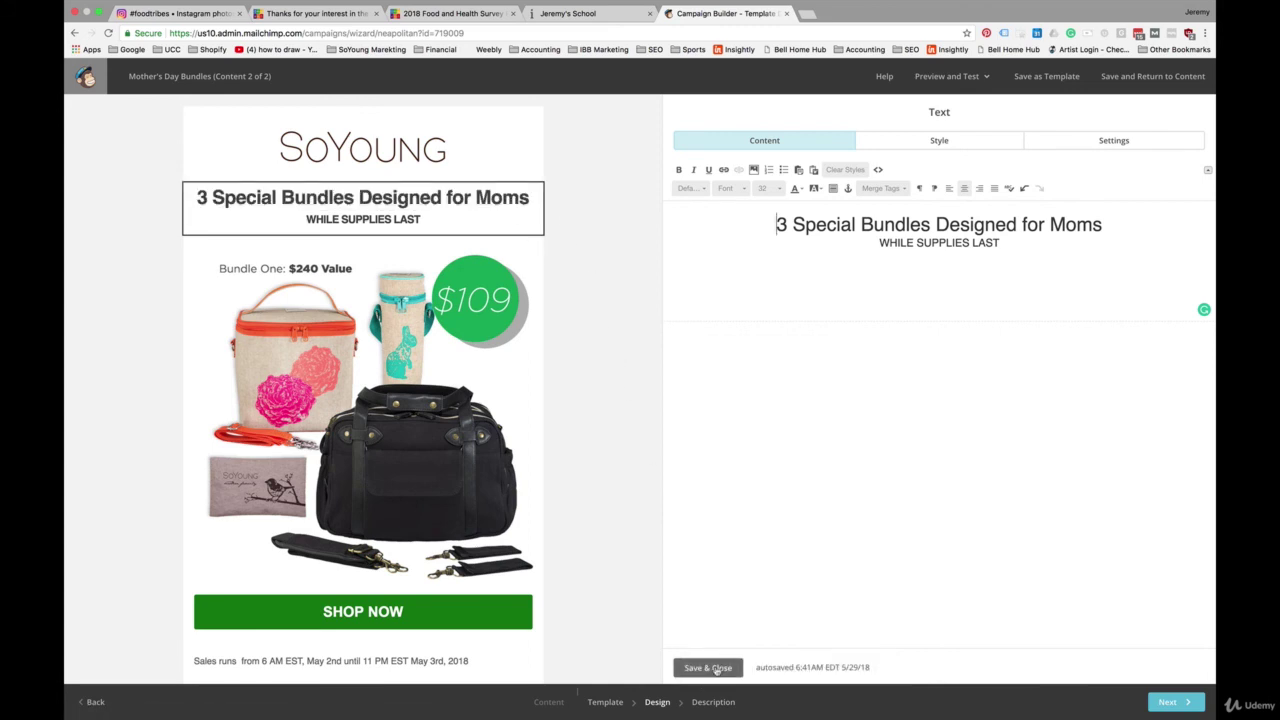
{"action": "left_click", "coordinate": [716, 668]}
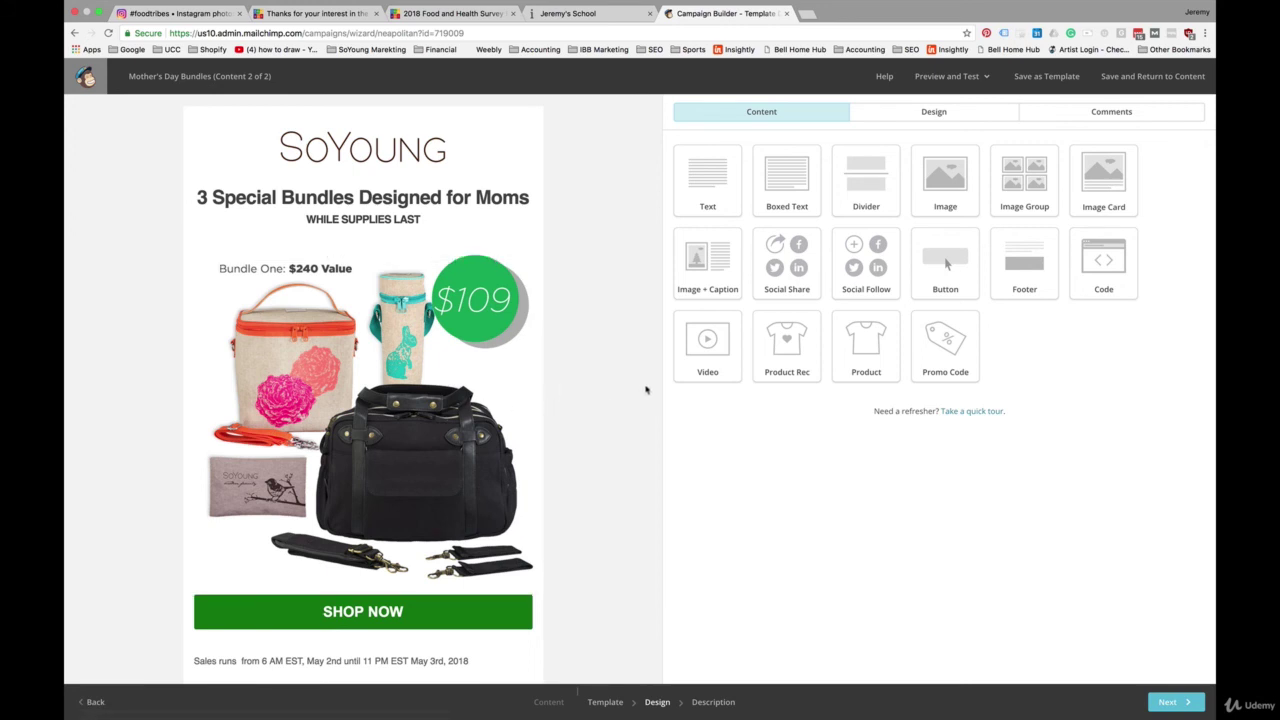
{"action": "scroll", "coordinate": [586, 467], "scroll_direction": "down", "scroll_amount": 4}
{"action": "scroll", "coordinate": [586, 467], "scroll_direction": "up", "scroll_amount": 4}
Describe the second content variation as 'Headline 2' and return to content setup.
{"action": "left_click", "coordinate": [1170, 704]}
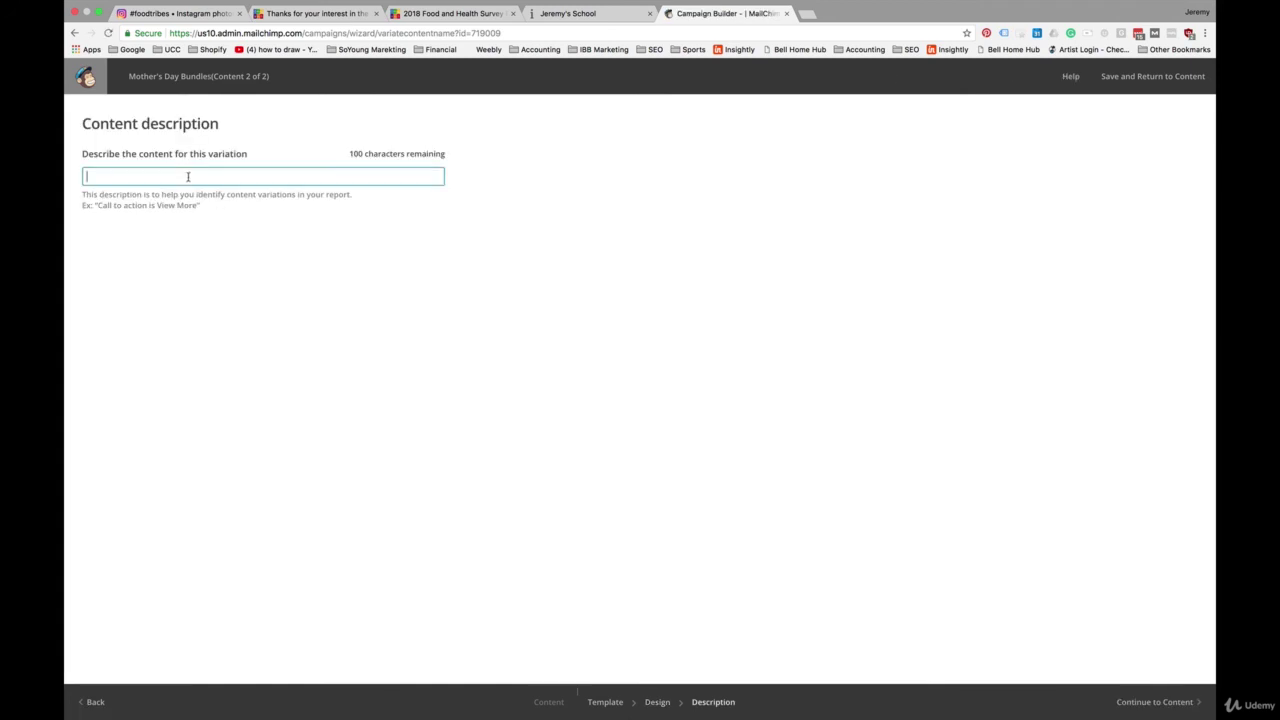
{"action": "type", "text": "Headline 2"}
{"action": "key", "text": "Return"}
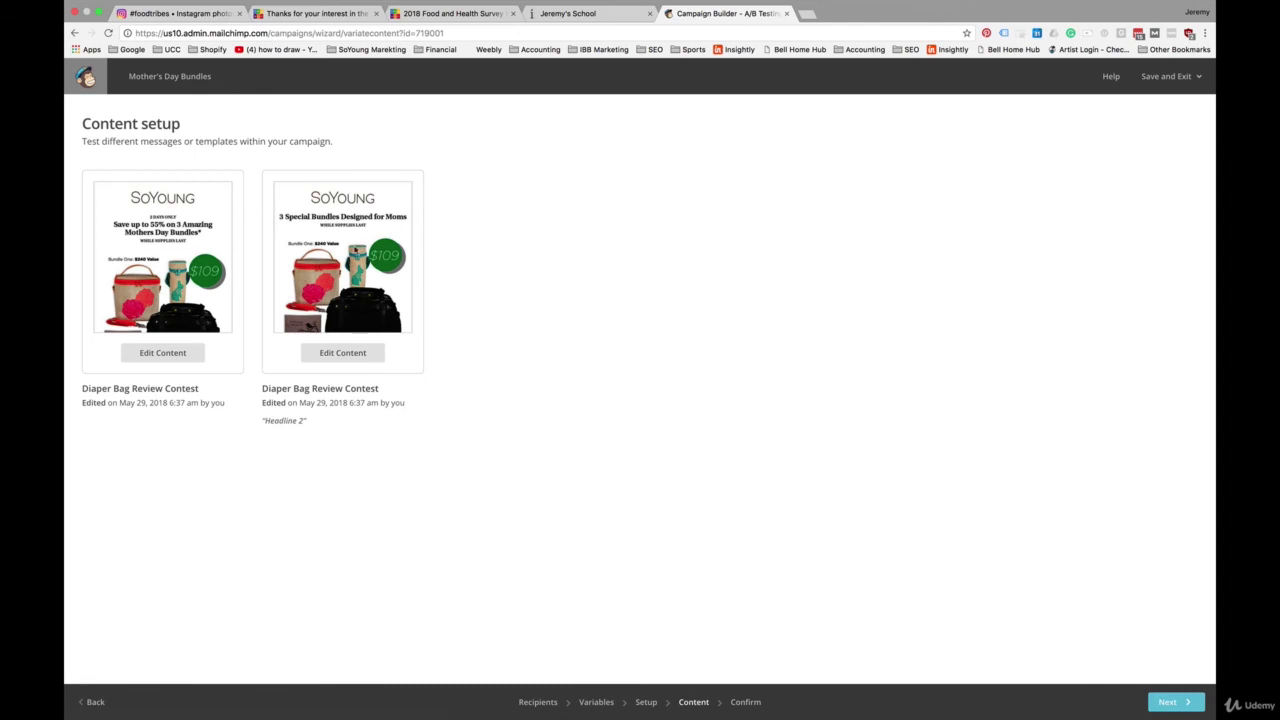
Review the Confirm summary of both content variations sent to 20% of recipients.
{"action": "left_click", "coordinate": [1171, 703]}
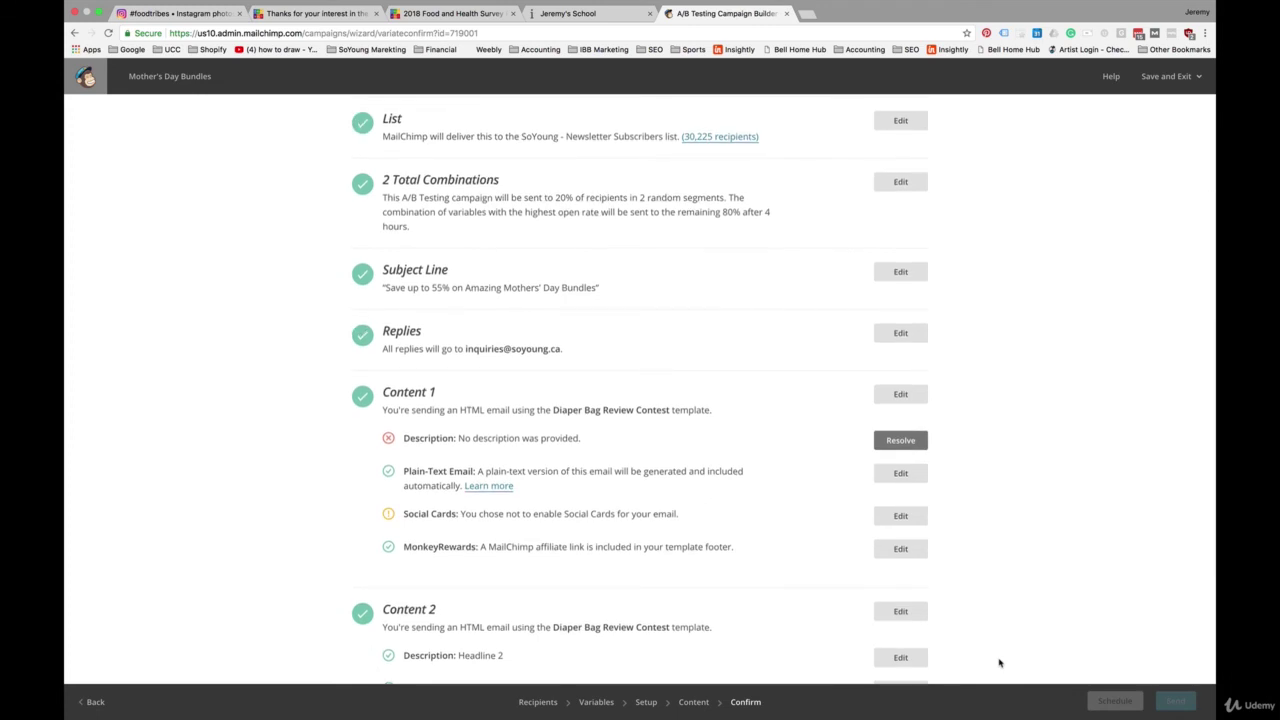
{"action": "scroll", "coordinate": [998, 662], "scroll_direction": "down", "scroll_amount": 1}
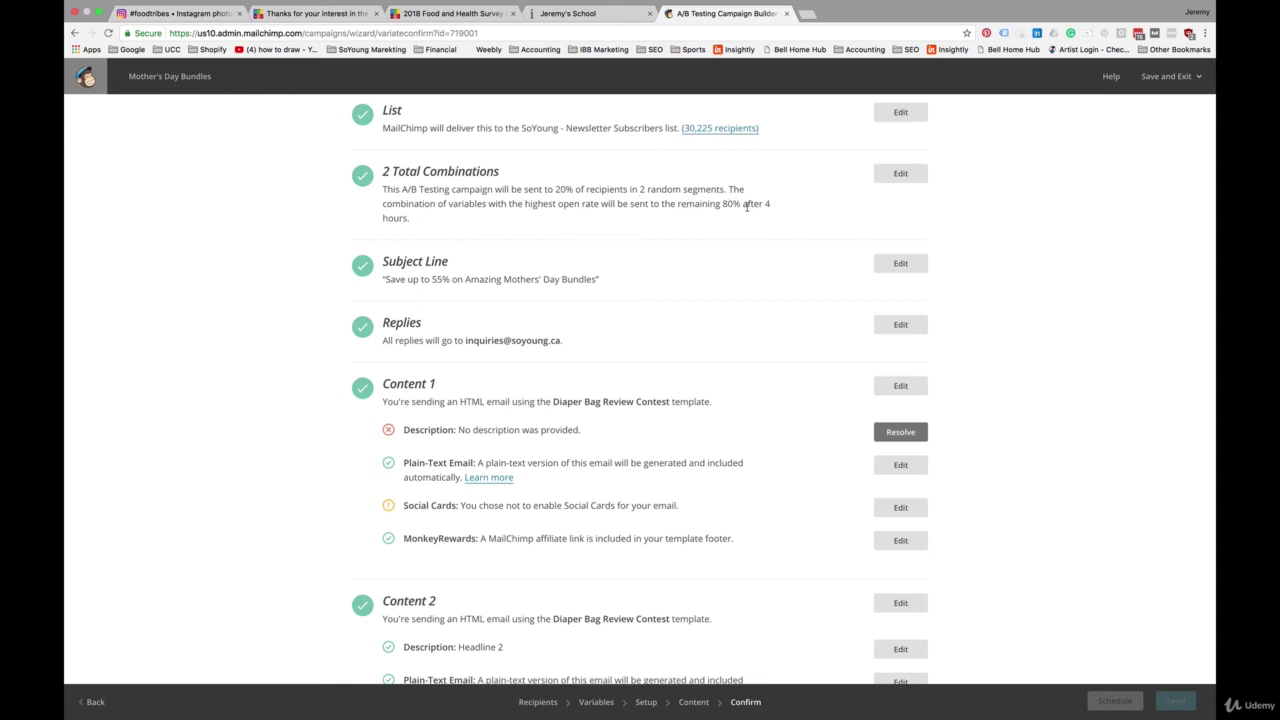
{"action": "scroll", "coordinate": [701, 296], "scroll_direction": "down", "scroll_amount": 3}
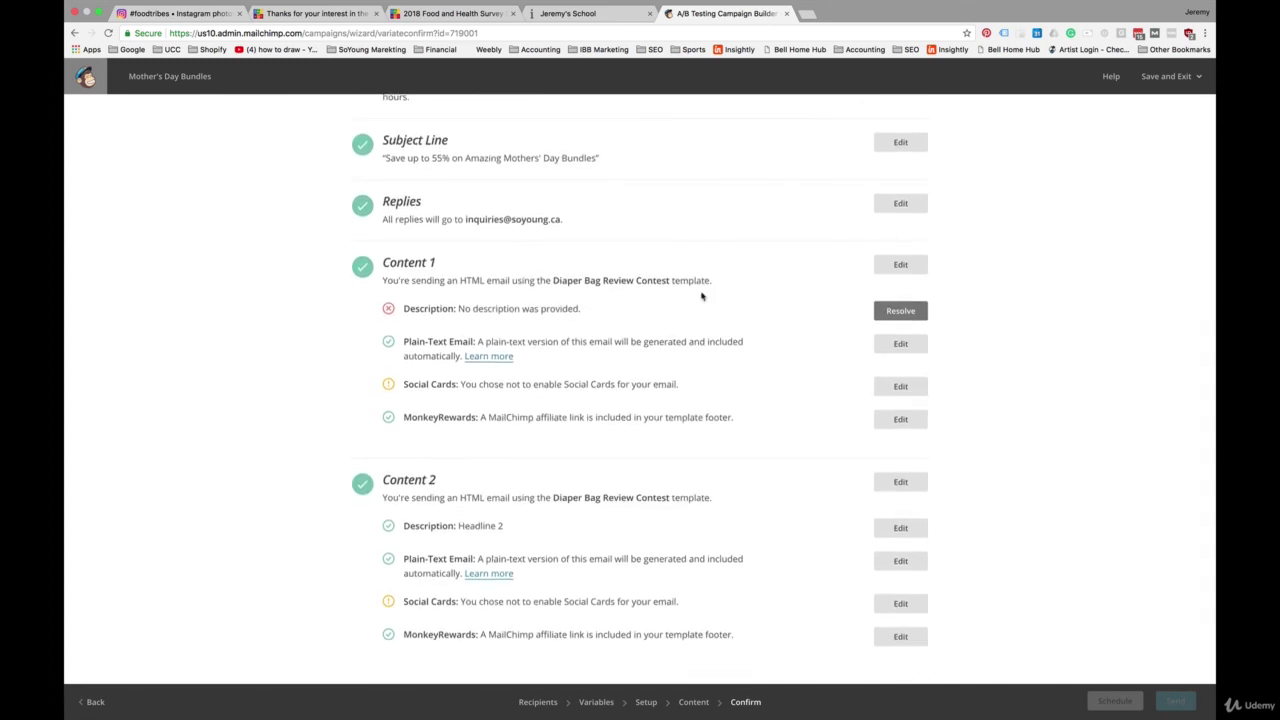
{"action": "scroll", "coordinate": [701, 296], "scroll_direction": "down", "scroll_amount": 2}
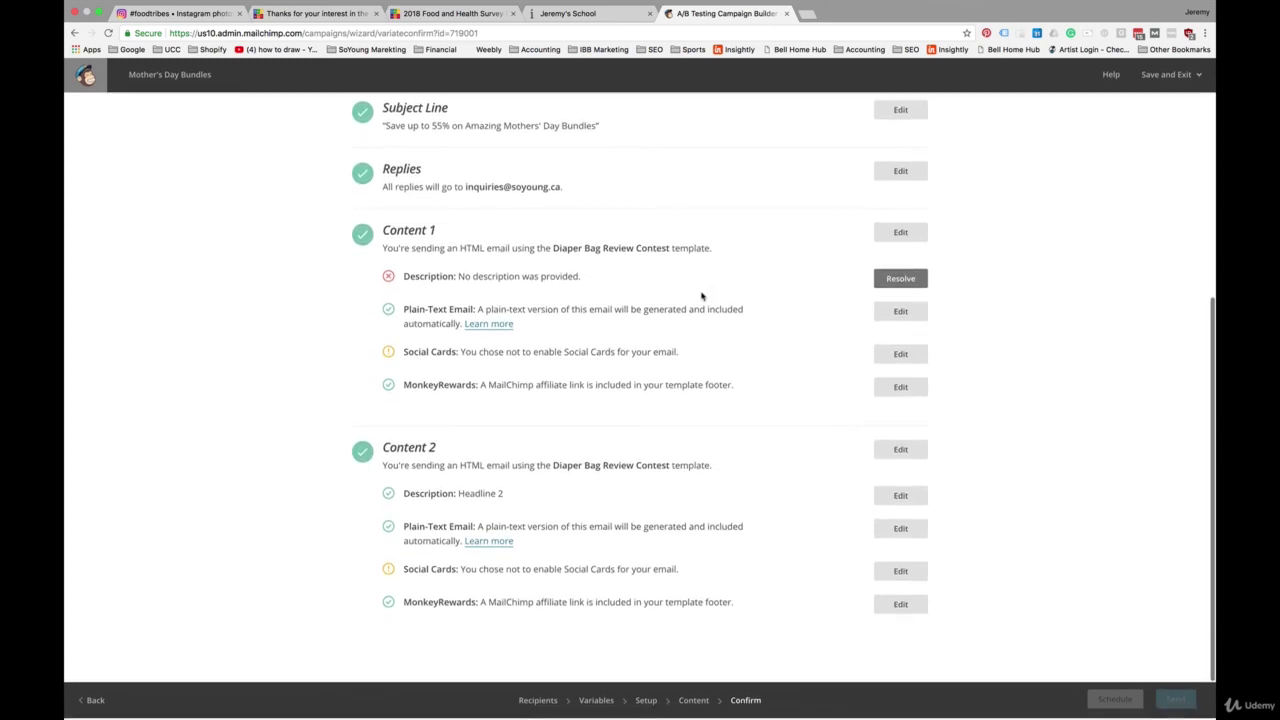